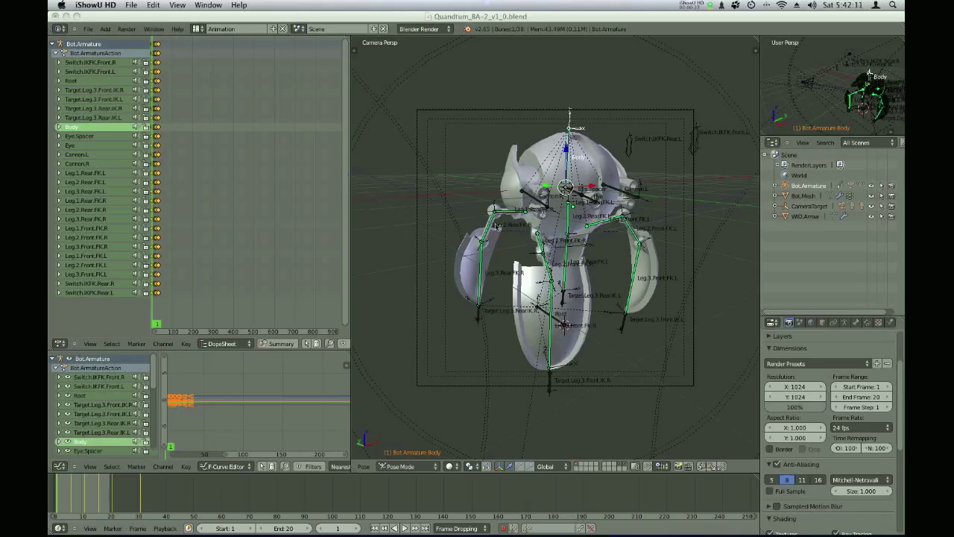
# Step: Play the robot rig's walk animation in Blender, stop it at frame 1, and save the .blend file
pyautogui.click(508, 17)
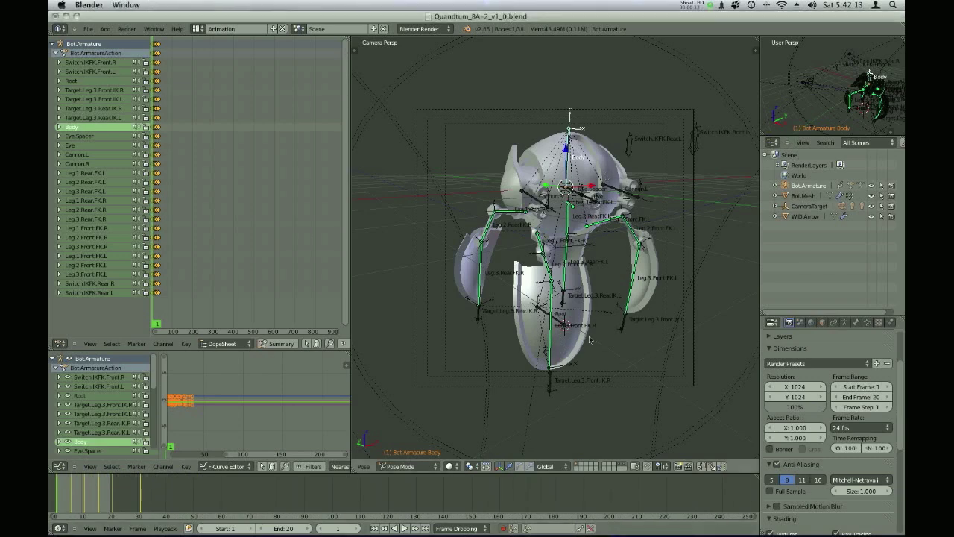
pyautogui.scroll(-2, 580, 214)
pyautogui.scroll(4, 581, 214)
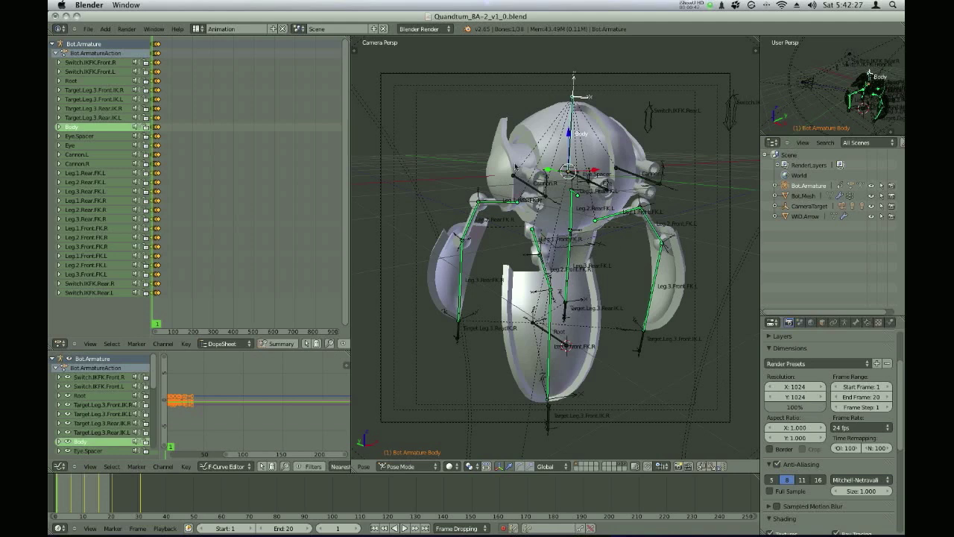
pyautogui.hotkey('alt', 'a')
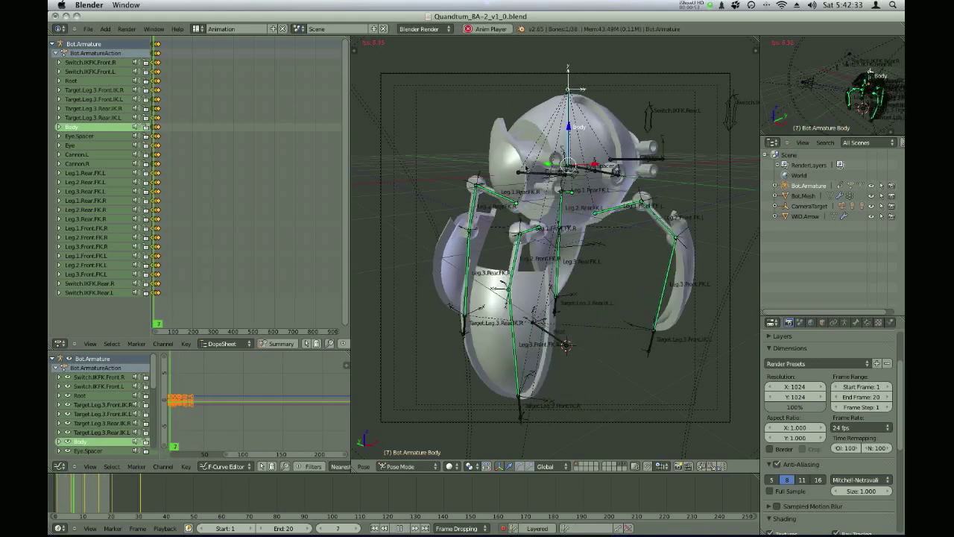
pyautogui.press('Escape')
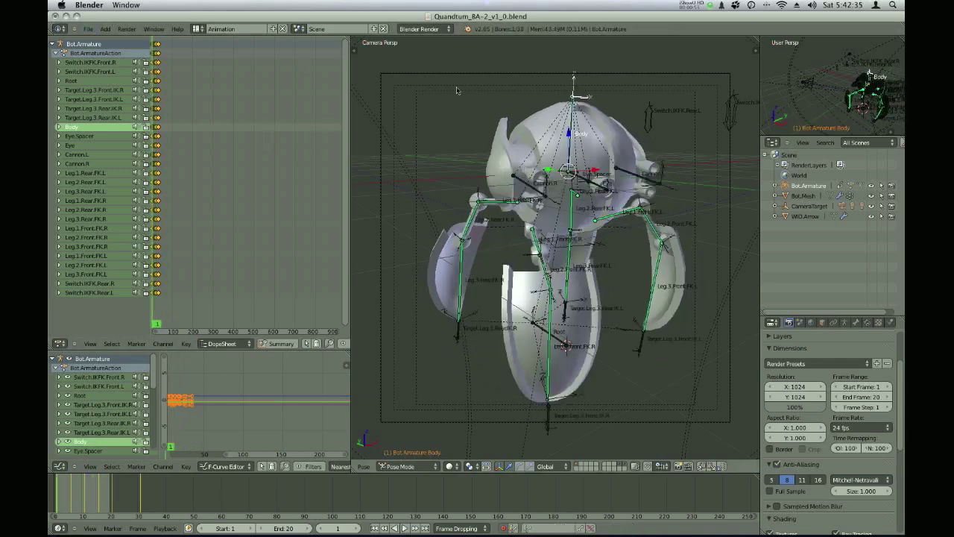
pyautogui.hotkey('ctrl', 's')
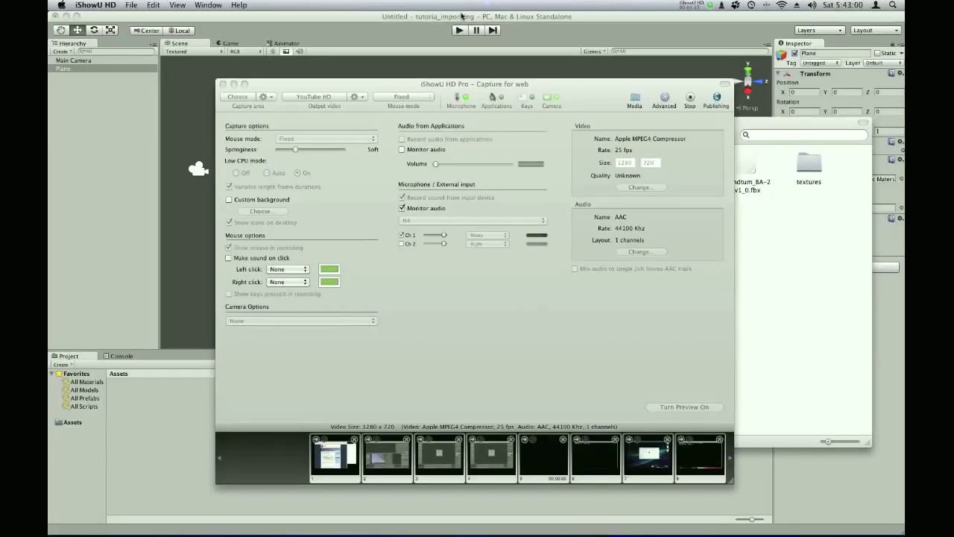
# Step: Bring the Unity project, with its Main Camera and Plane scene, to the front
pyautogui.click(461, 15)
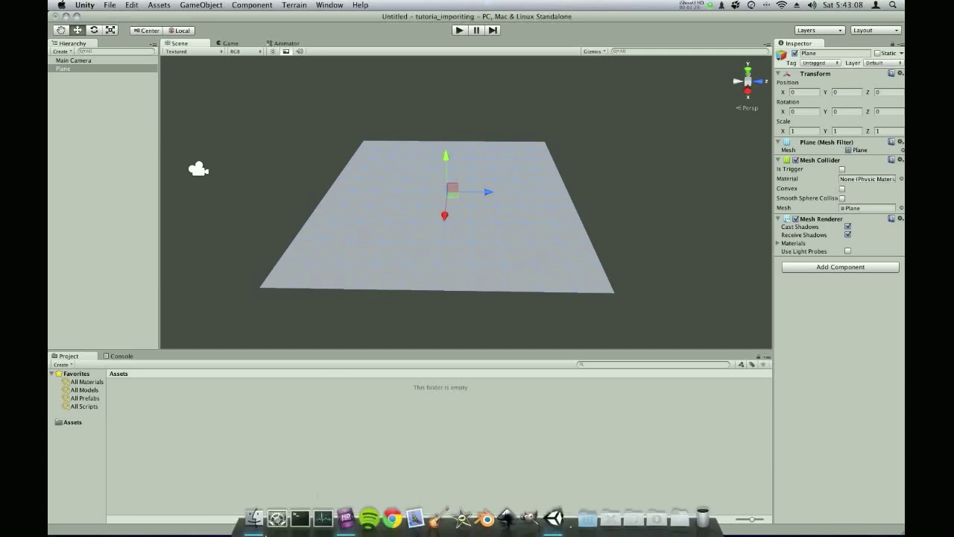
# Step: Drag the robot's .blend file from the Quandtum_BA_2_v1_0 Finder folder into Unity's Assets
pyautogui.click(248, 521)
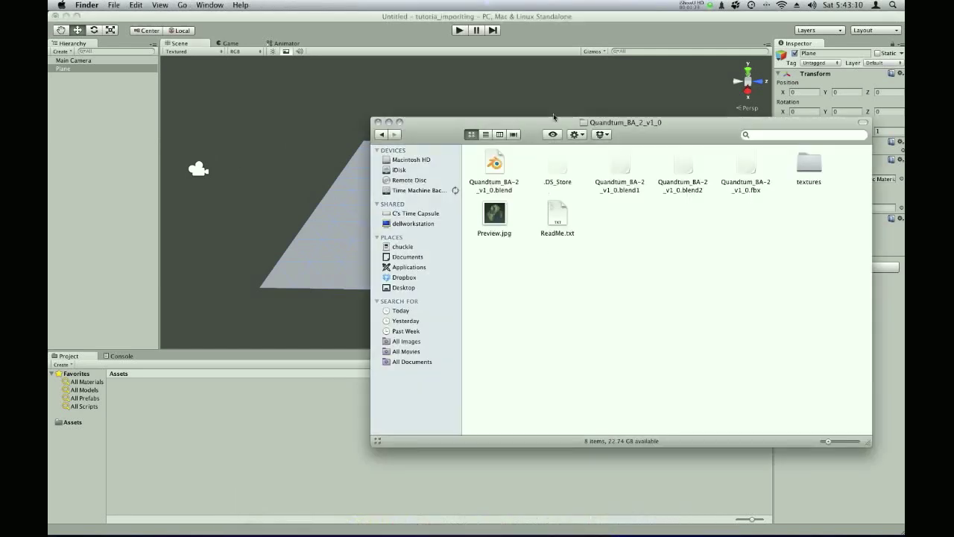
pyautogui.moveTo(552, 119); pyautogui.dragTo(602, 103)
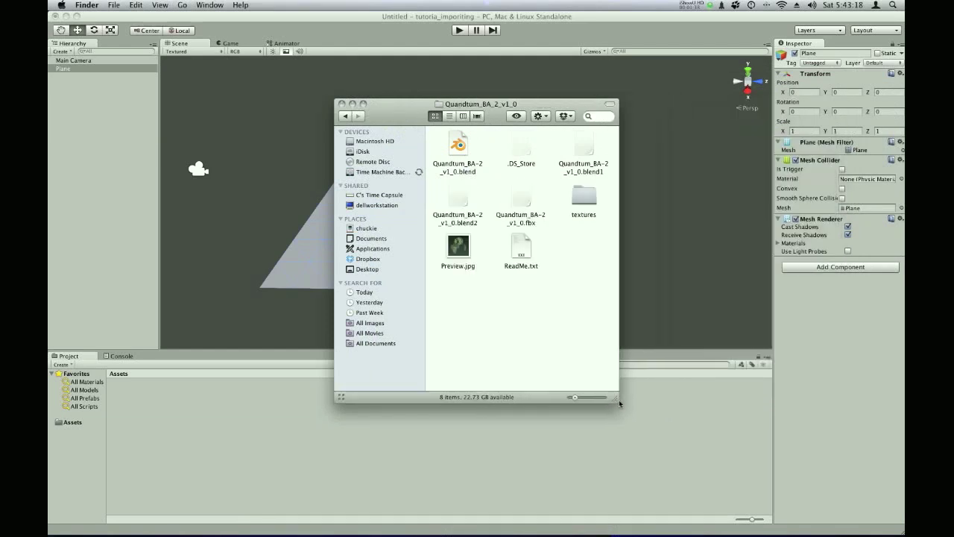
pyautogui.moveTo(501, 114); pyautogui.dragTo(653, 69)
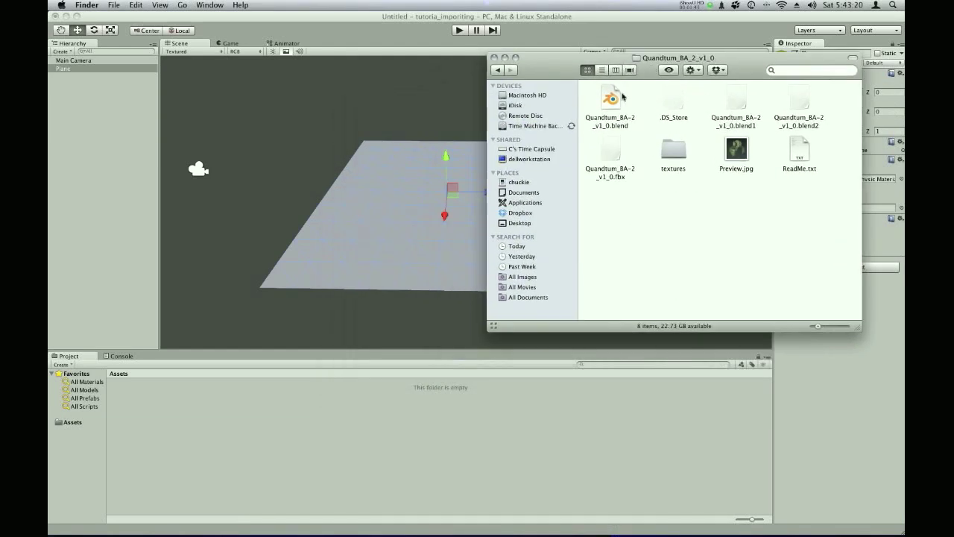
pyautogui.moveTo(610, 101); pyautogui.dragTo(470, 431)
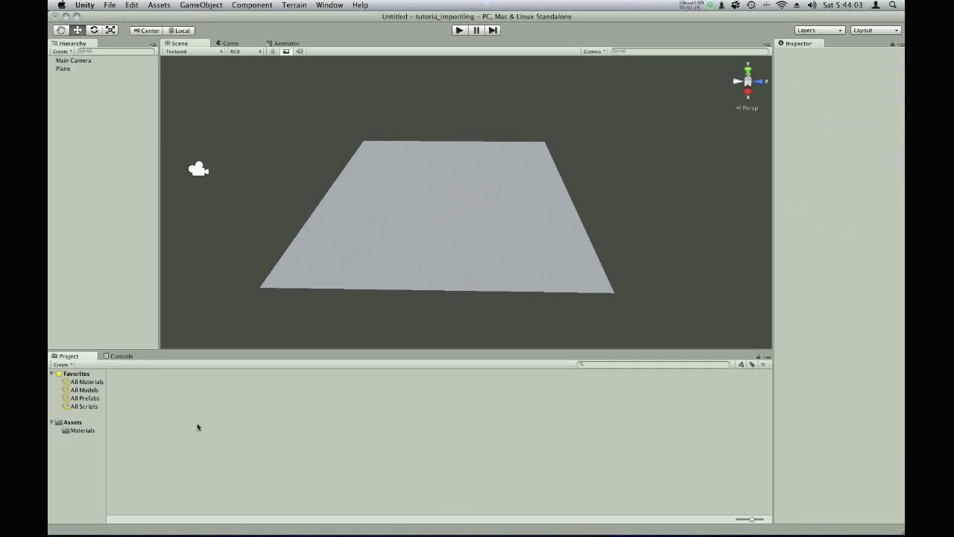
# Step: Drag the Quantum robot asset into the scene at Y 2.738137 and test-run it standing on the plane
pyautogui.click(72, 423)
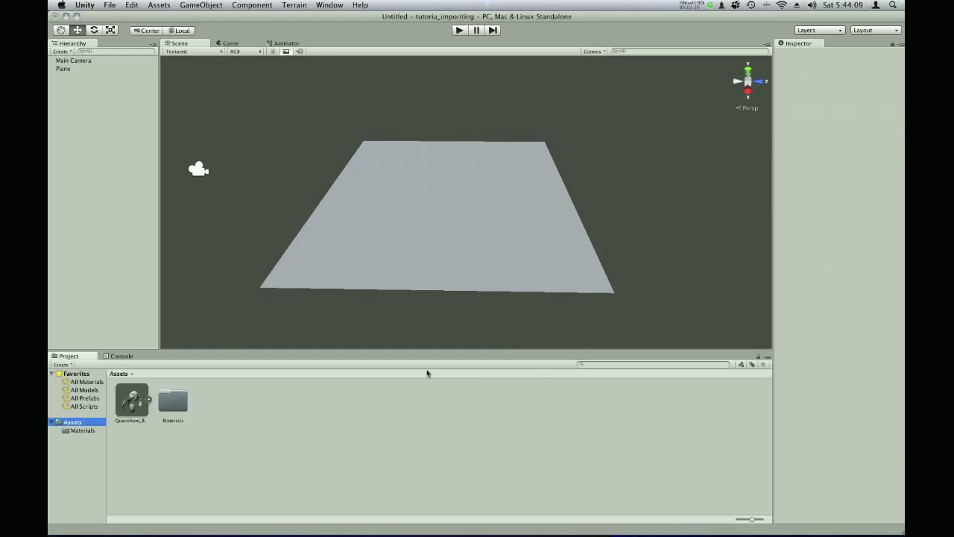
pyautogui.click(148, 402)
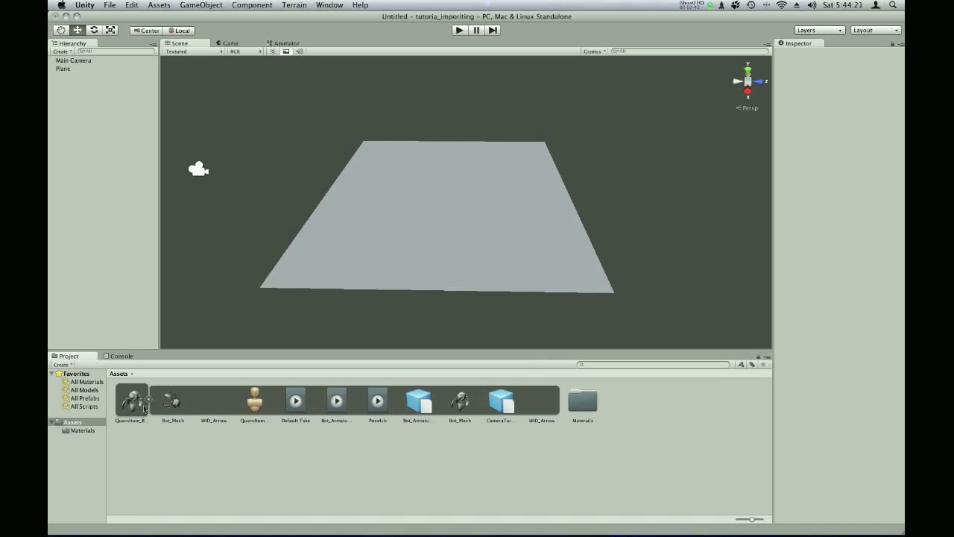
pyautogui.click(150, 401)
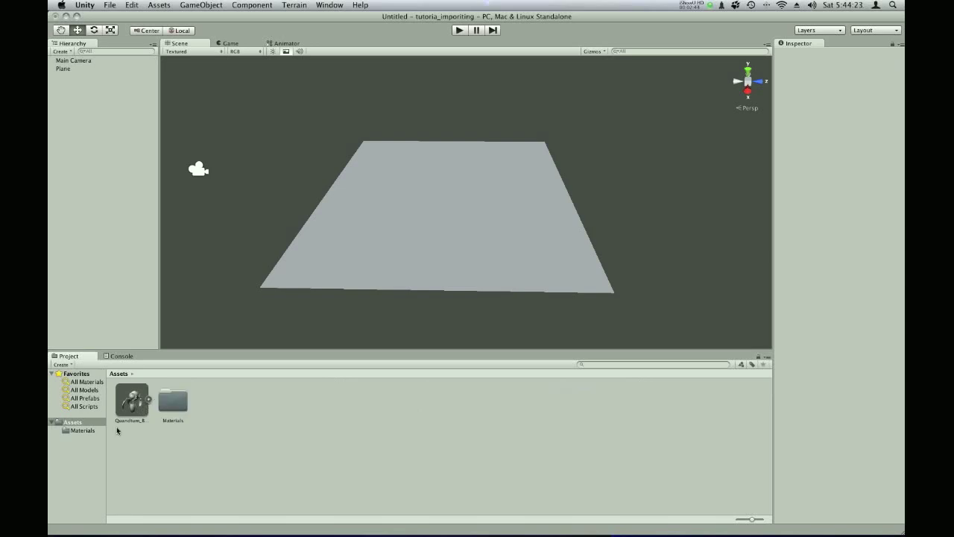
pyautogui.moveTo(133, 402); pyautogui.dragTo(445, 140)
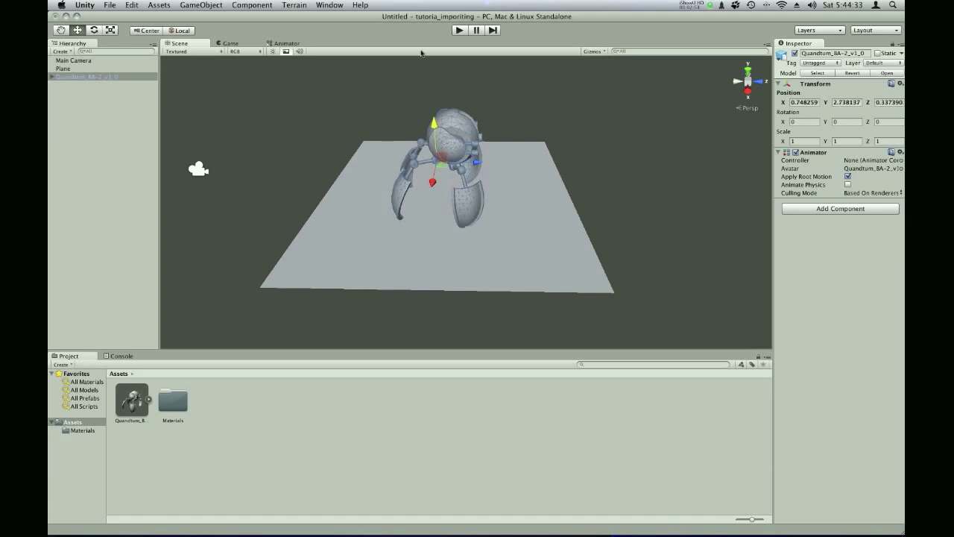
pyautogui.click(459, 30)
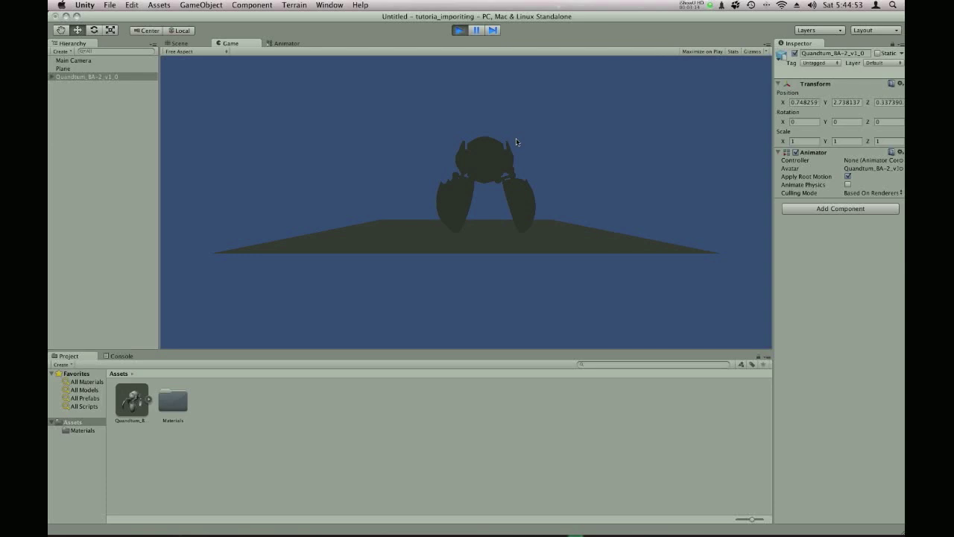
pyautogui.click(461, 31)
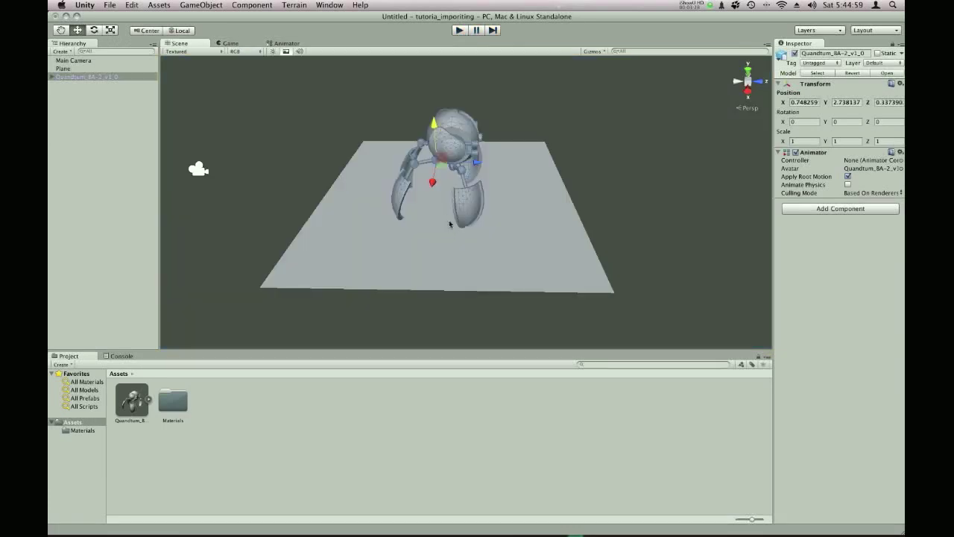
pyautogui.scroll(-5, 614, 179)
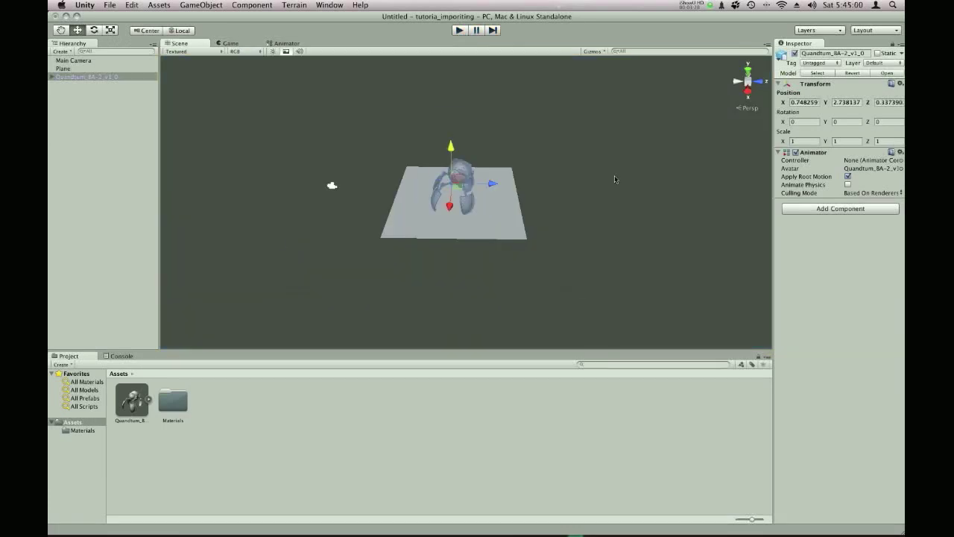
# Step: Create a Directional Light and move it up and to the right of the robot
pyautogui.click(202, 5)
pyautogui.moveTo(158, 5)
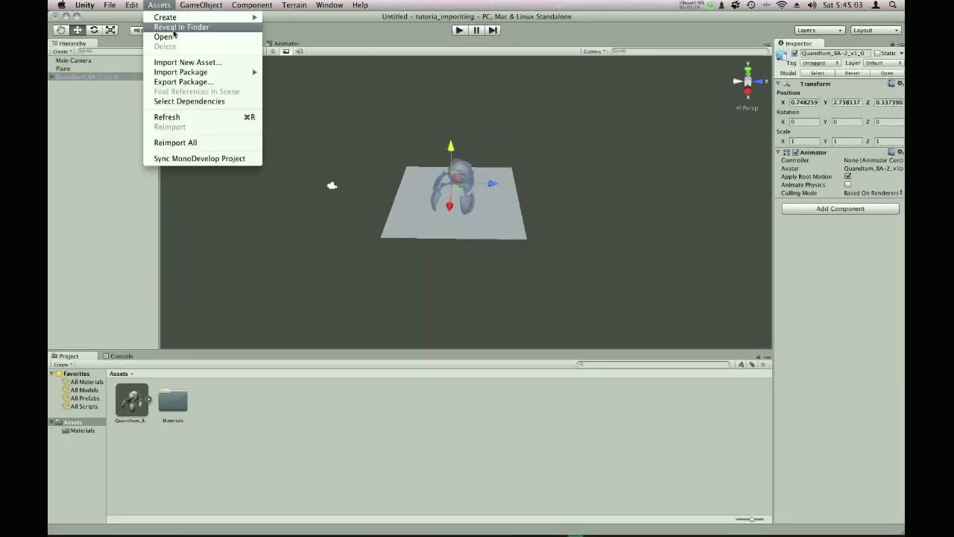
pyautogui.moveTo(179, 17)
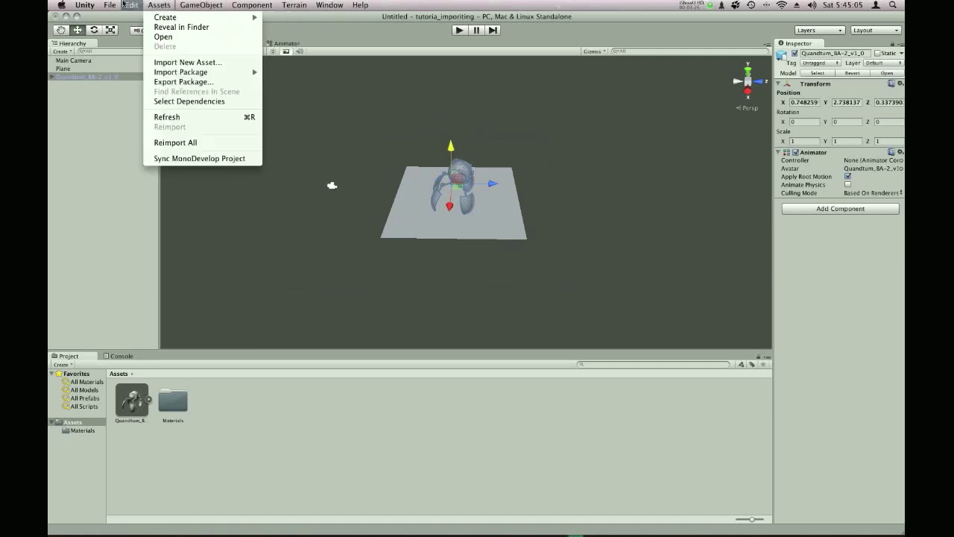
pyautogui.moveTo(213, 4)
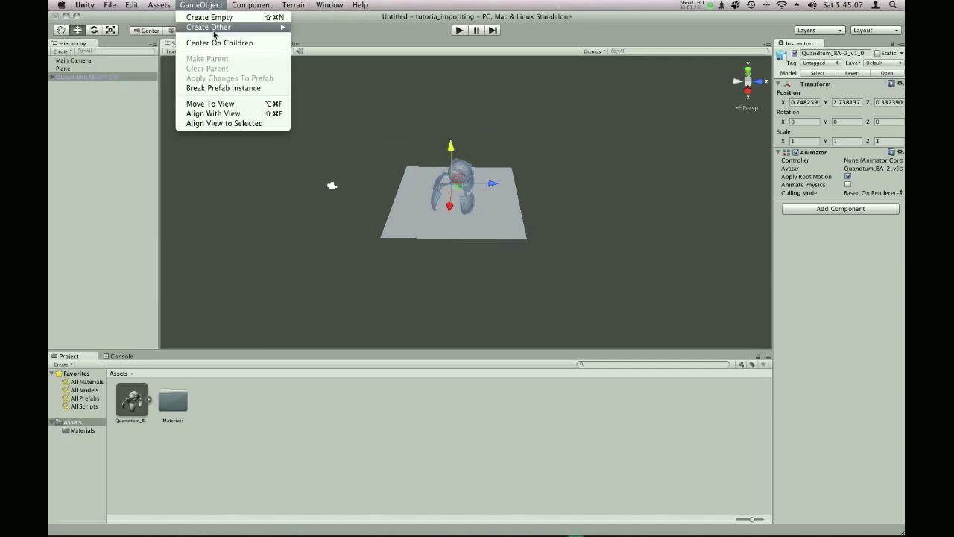
pyautogui.moveTo(214, 30)
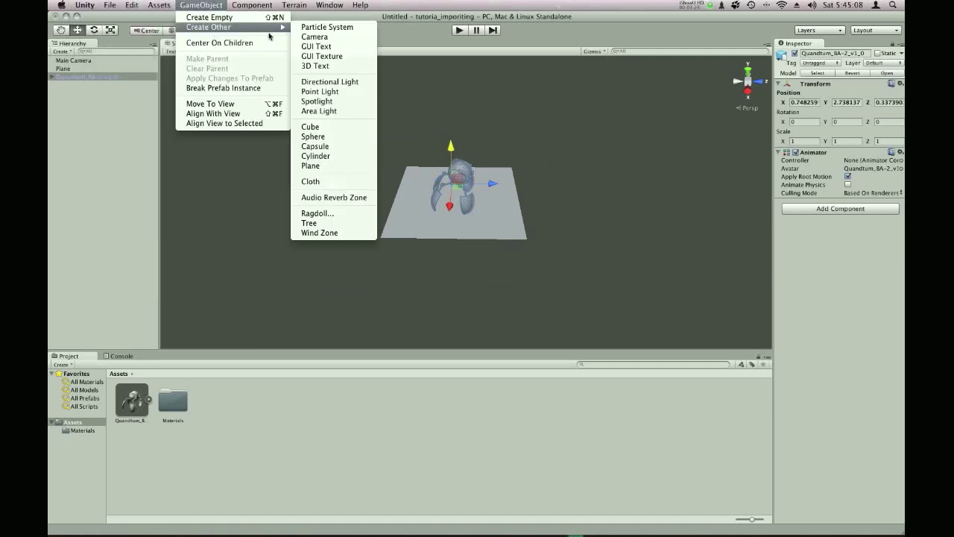
pyautogui.click(329, 82)
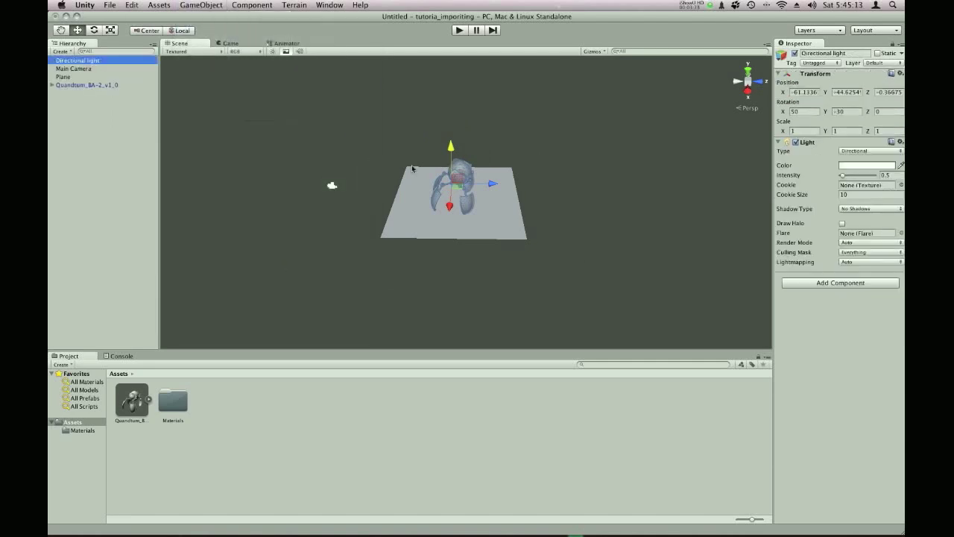
pyautogui.moveTo(469, 200); pyautogui.dragTo(514, 138)
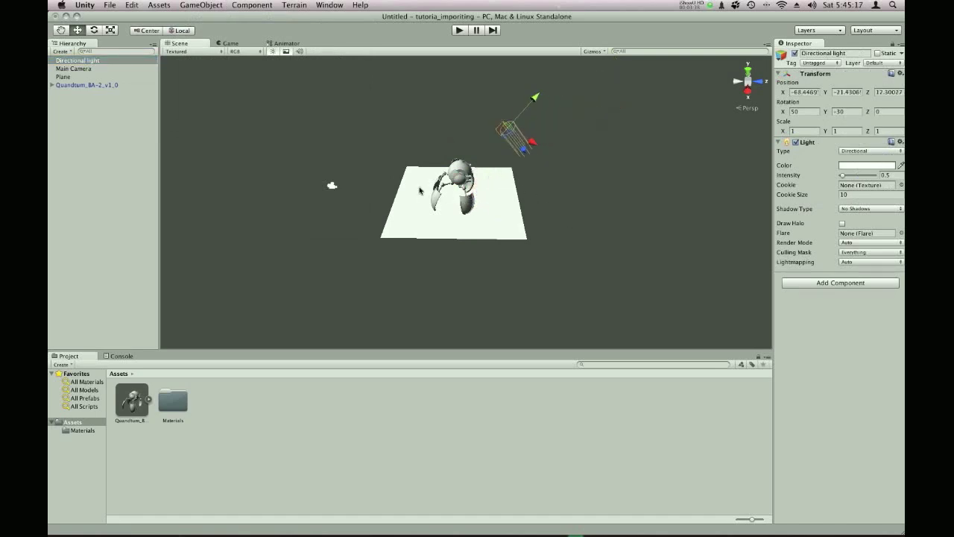
pyautogui.scroll(-2, 479, 187)
pyautogui.scroll(1, 479, 188)
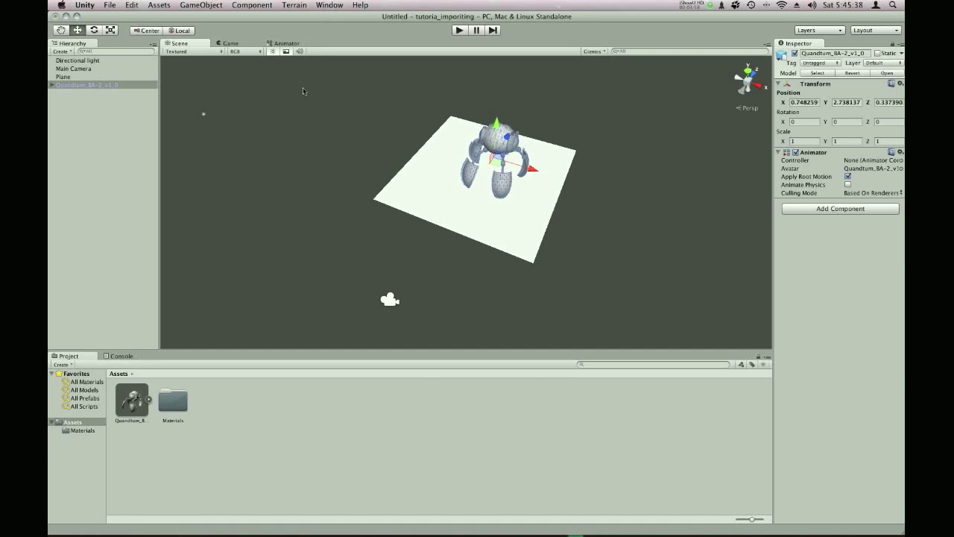
pyautogui.click(280, 43)
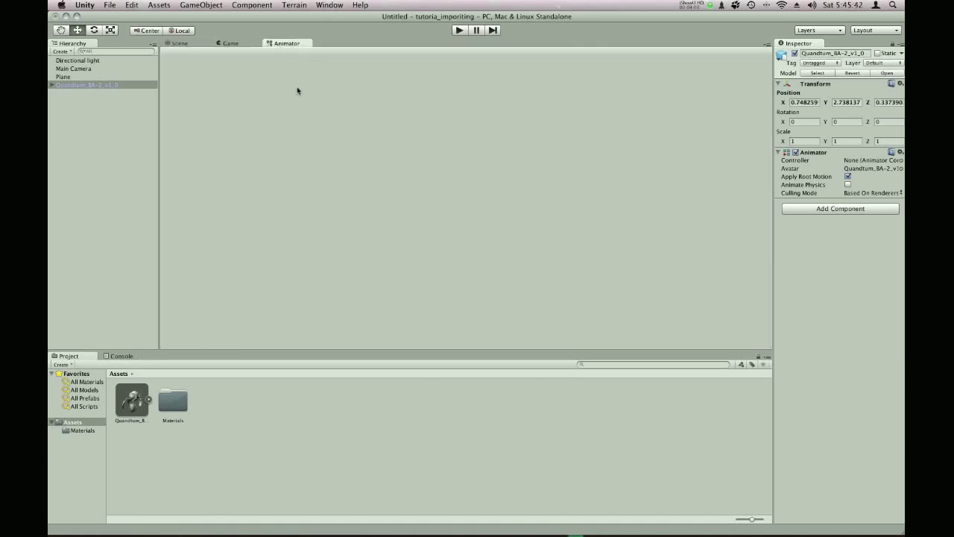
pyautogui.click(175, 43)
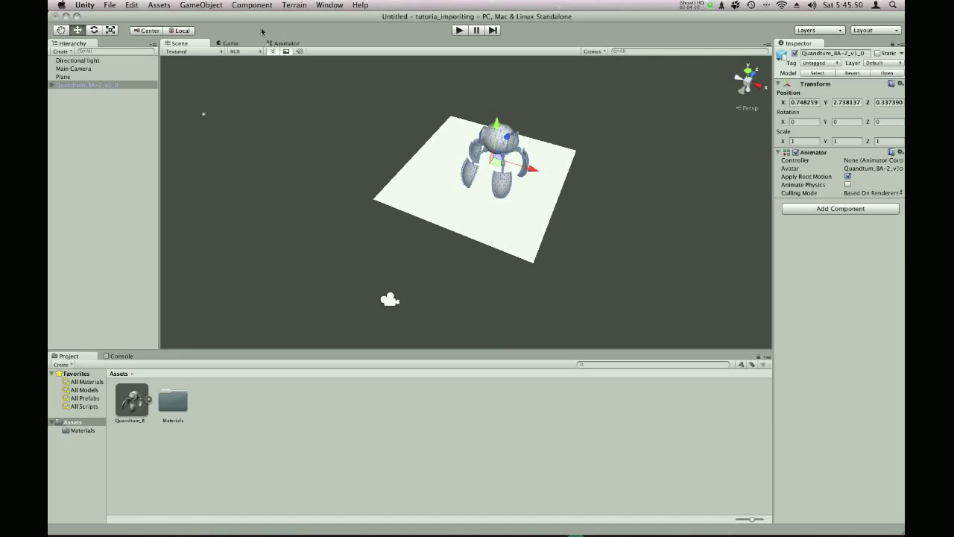
pyautogui.click(282, 43)
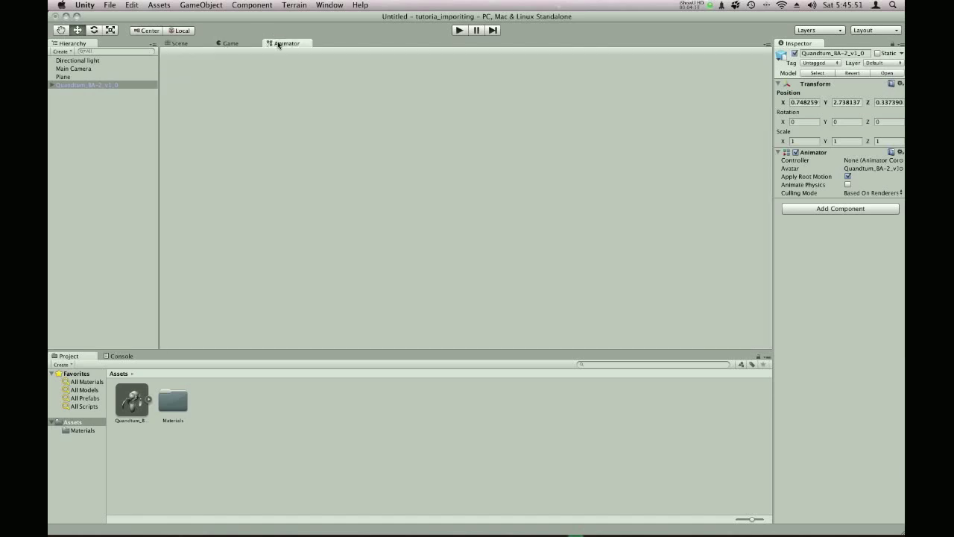
pyautogui.click(201, 43)
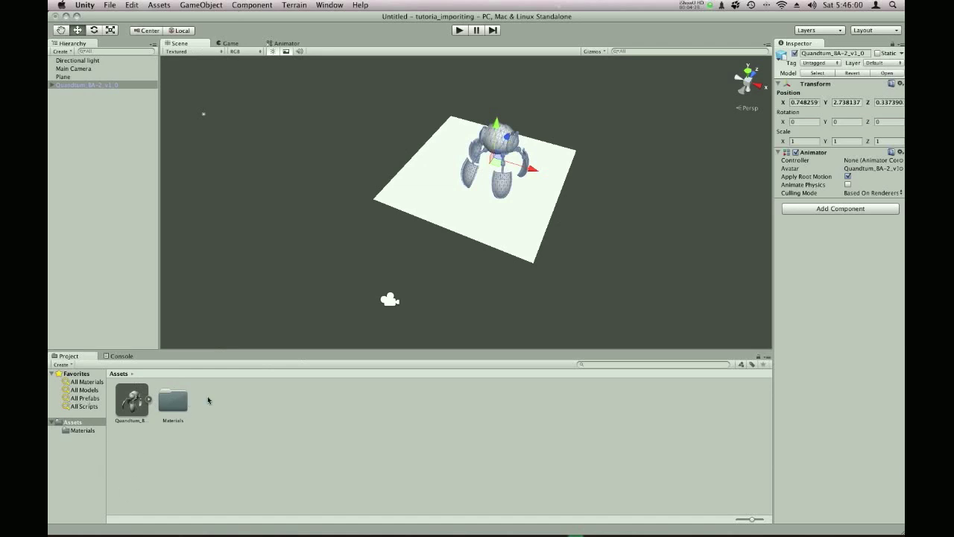
# Step: Create an Animator Controller named RobotController and drag it onto the robot in the scene
pyautogui.click(204, 4)
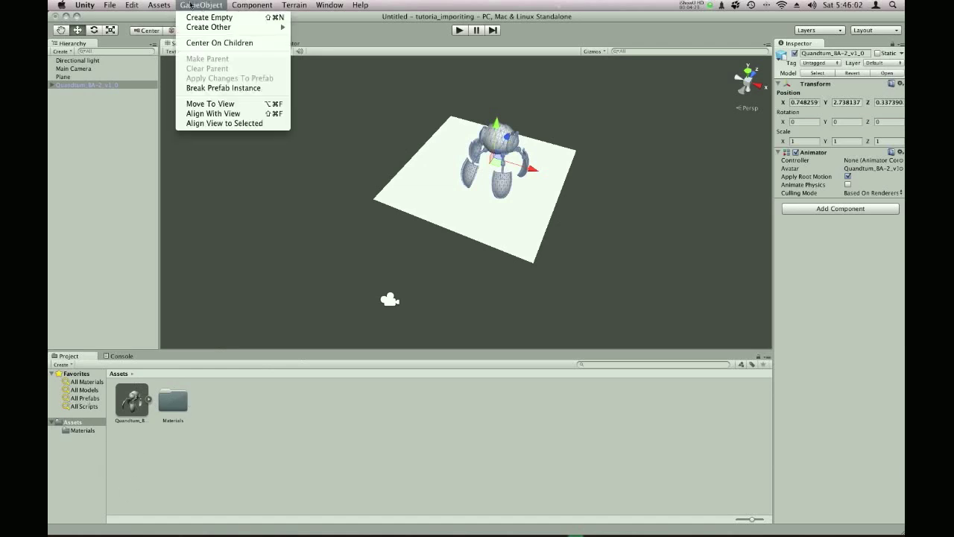
pyautogui.moveTo(161, 12)
pyautogui.moveTo(208, 17)
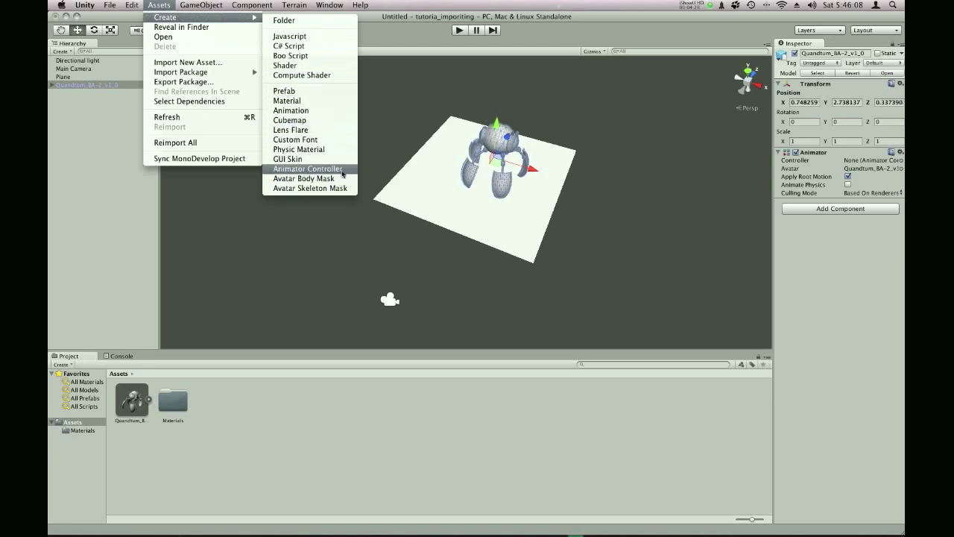
pyautogui.click(305, 169)
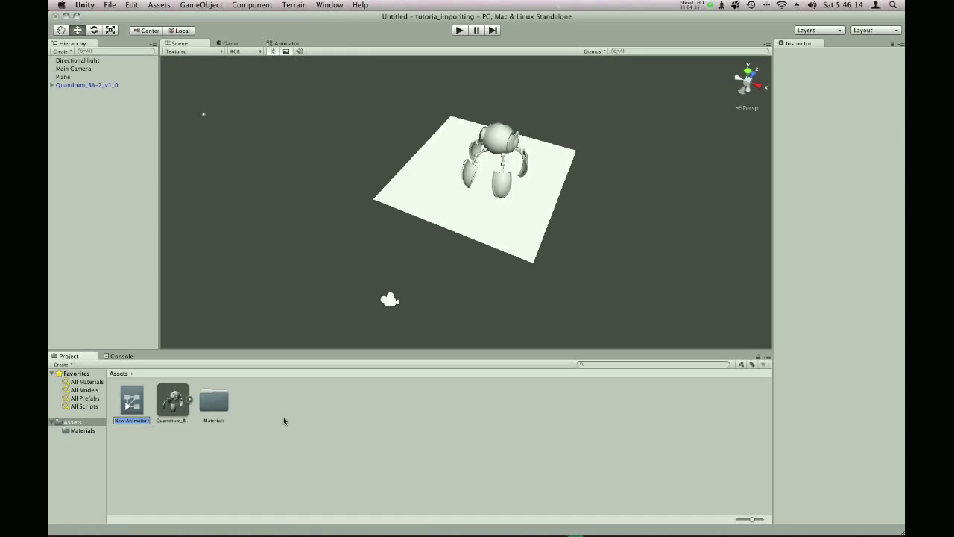
pyautogui.press('BackSpace')
pyautogui.write('RobotController')
pyautogui.press('Return')
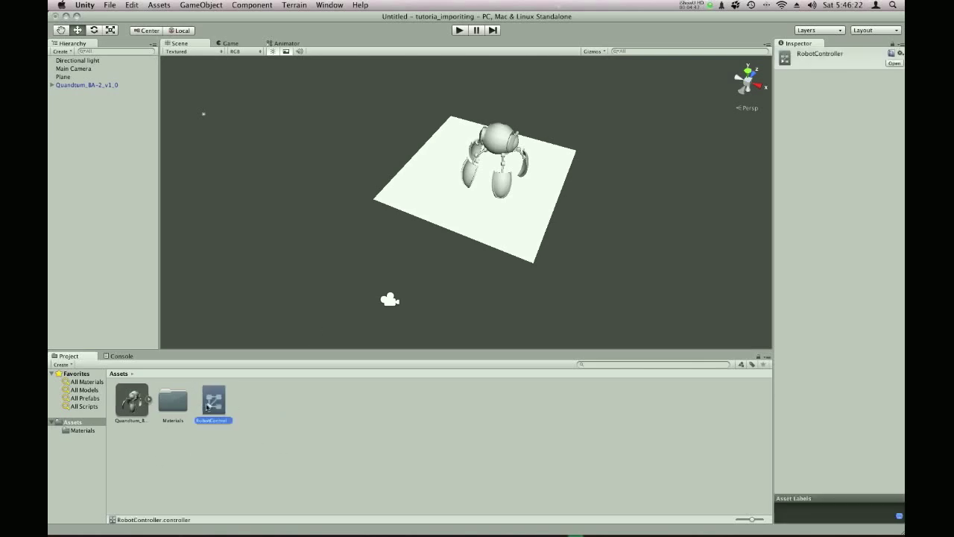
pyautogui.moveTo(207, 406); pyautogui.dragTo(503, 179)
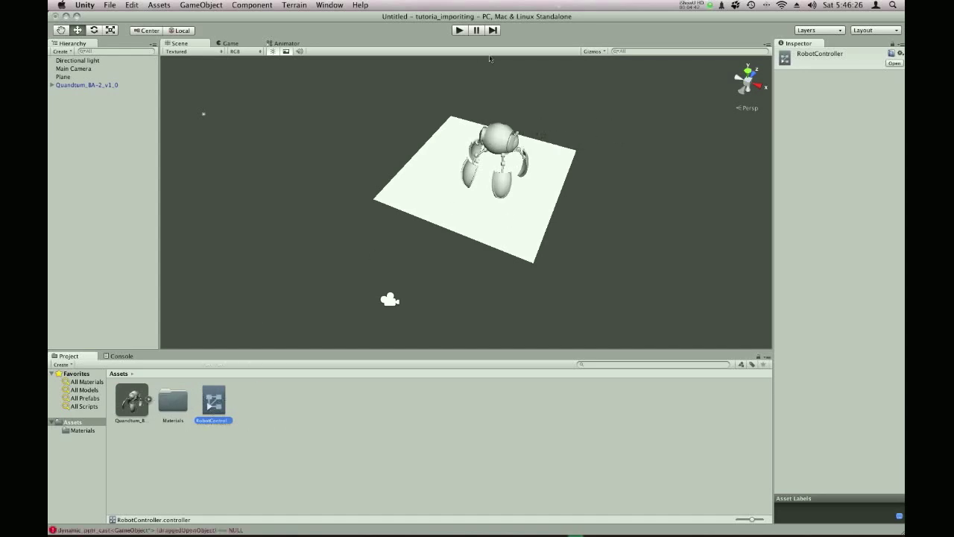
# Step: Select the robot to confirm its RobotController, then briefly play and stop the scene
pyautogui.click(498, 140)
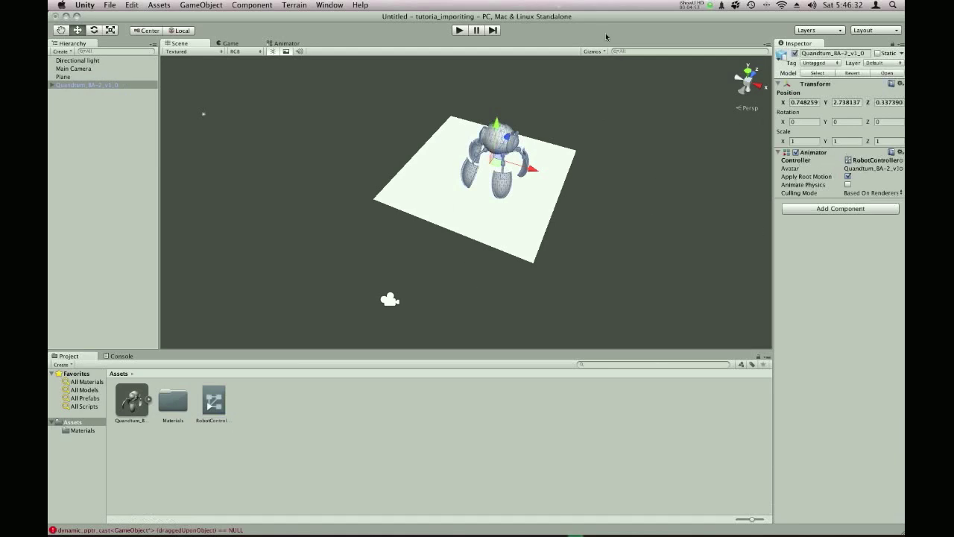
pyautogui.click(459, 30)
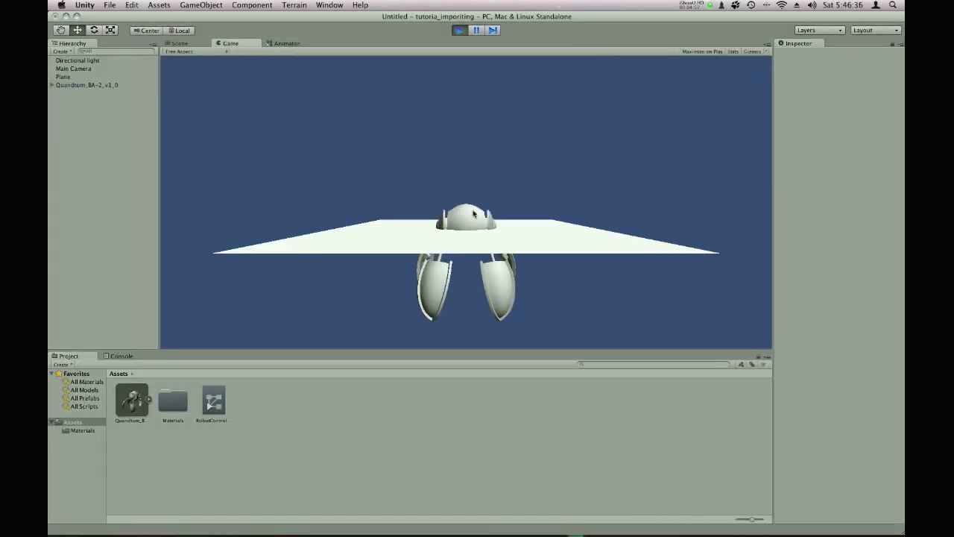
pyautogui.click(460, 30)
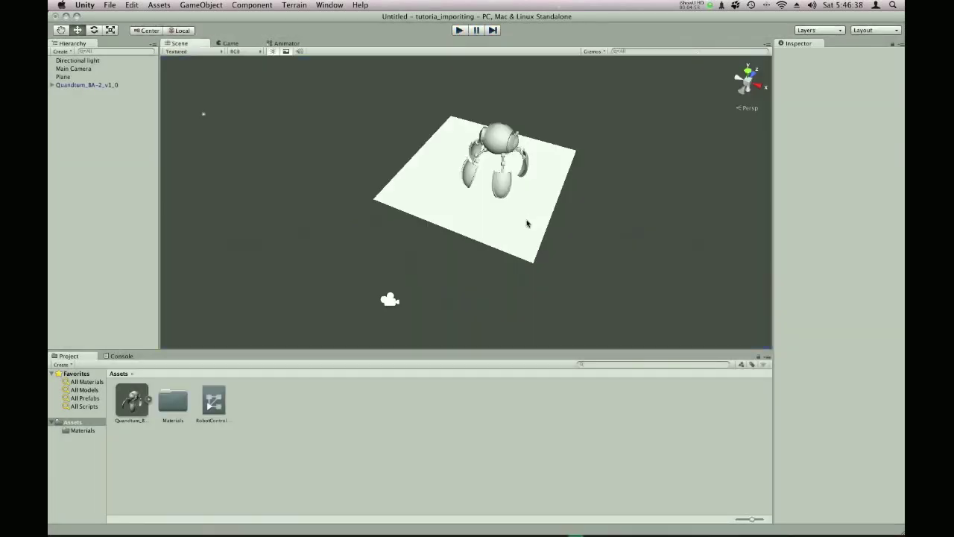
pyautogui.click(524, 176)
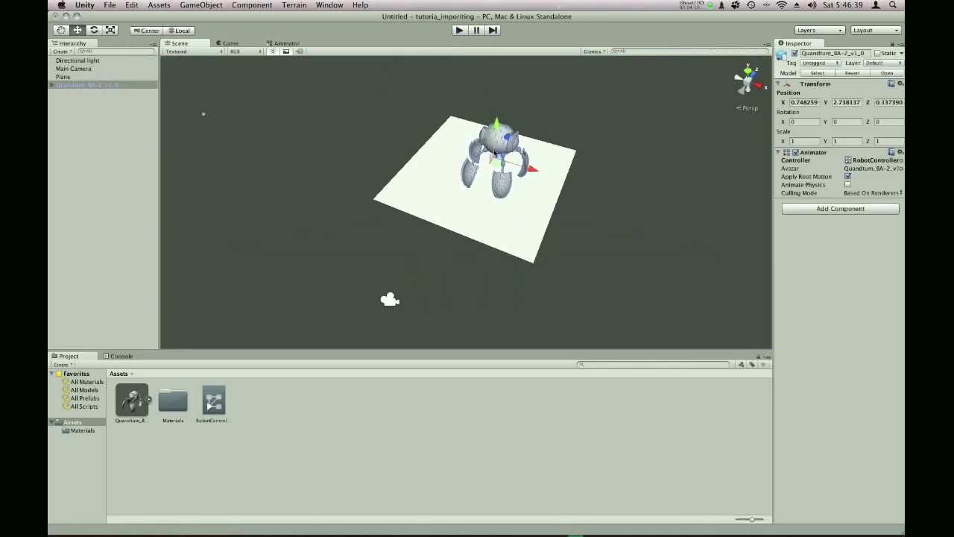
# Step: Set the robot's position to 0, 0, 0 and lower the Plane beneath it
pyautogui.click(805, 103)
pyautogui.write('0')
pyautogui.press('Tab')
pyautogui.write('0')
pyautogui.press('Tab')
pyautogui.write('0')
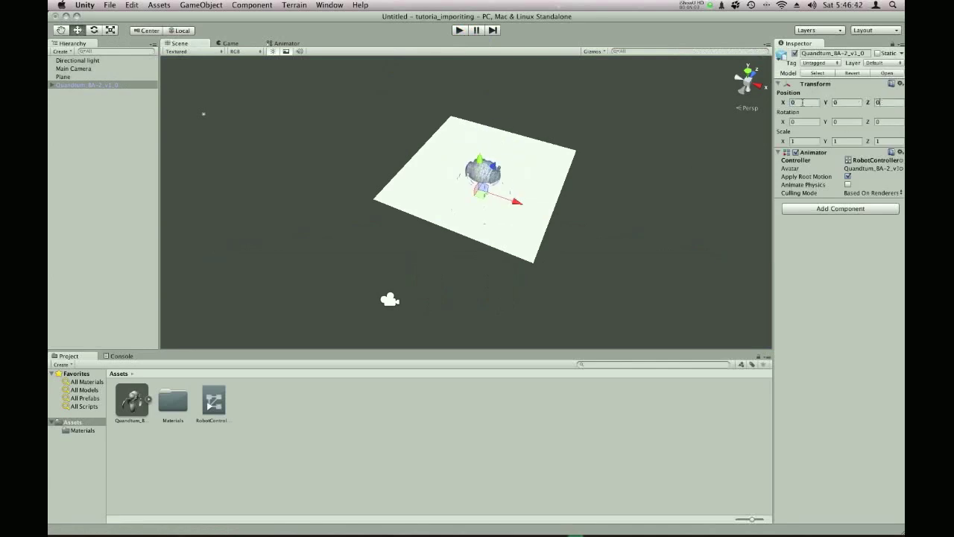
pyautogui.click(564, 159)
pyautogui.moveTo(484, 144); pyautogui.dragTo(185, 38)
# Step: Add the Bot_ArmatureAction clip as a state in the RobotController Animator graph
pyautogui.click(273, 44)
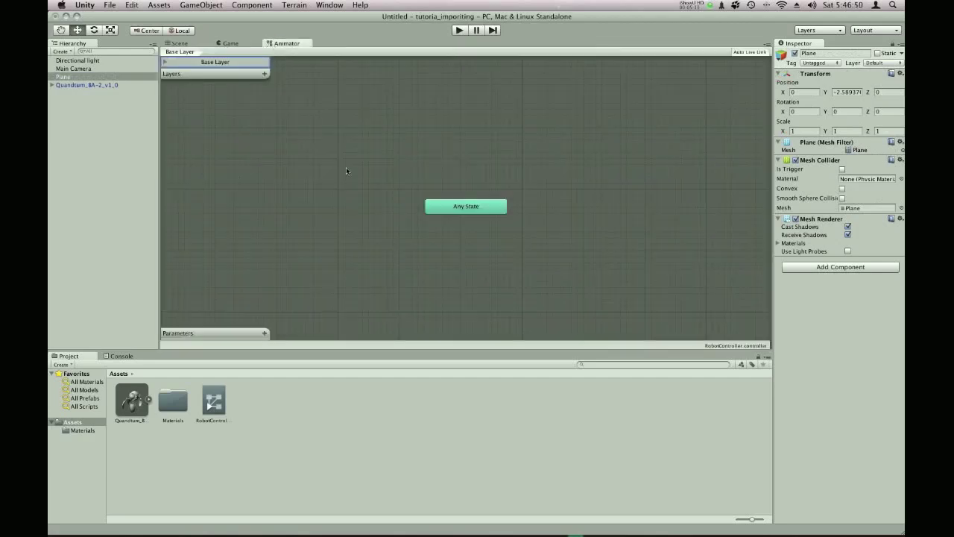
pyautogui.moveTo(450, 212); pyautogui.dragTo(342, 202)
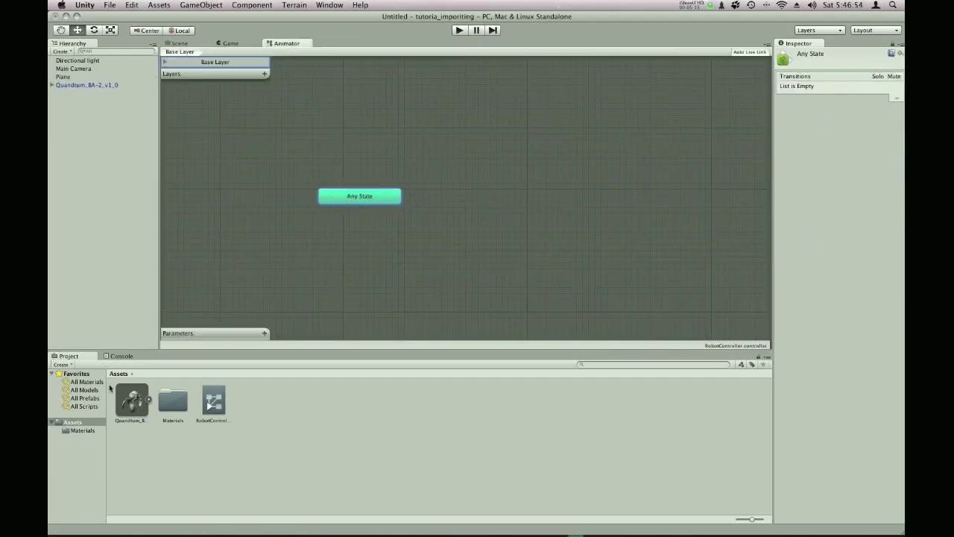
pyautogui.click(148, 399)
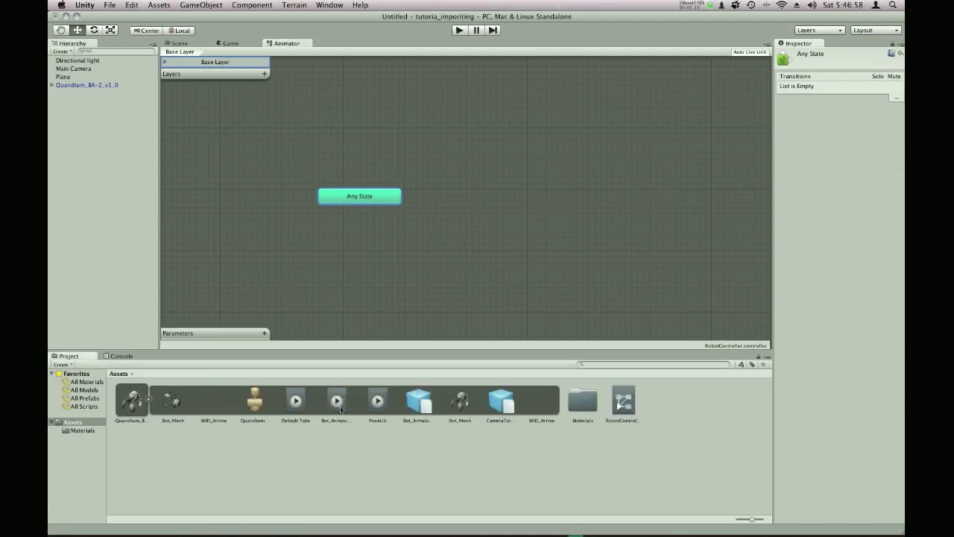
pyautogui.moveTo(334, 406); pyautogui.dragTo(360, 222)
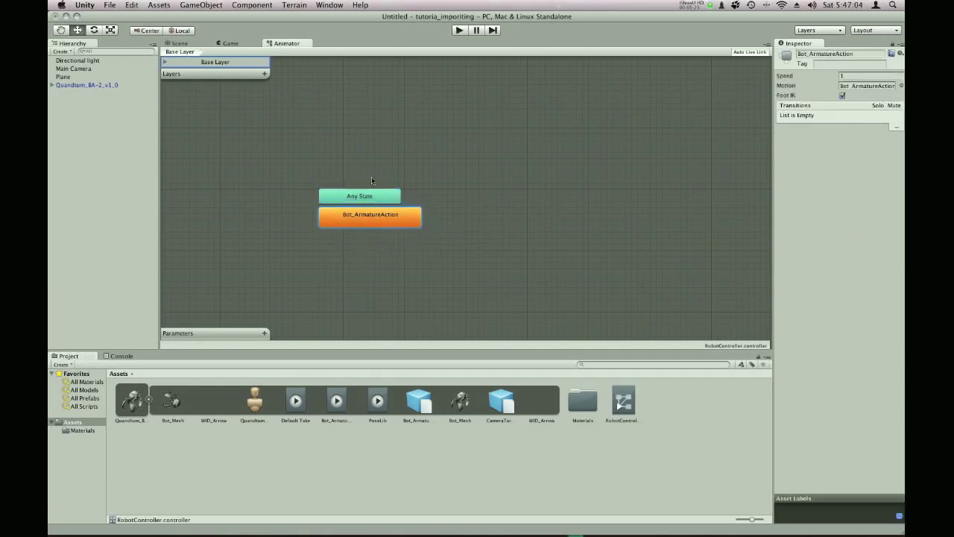
pyautogui.click(148, 400)
pyautogui.click(179, 44)
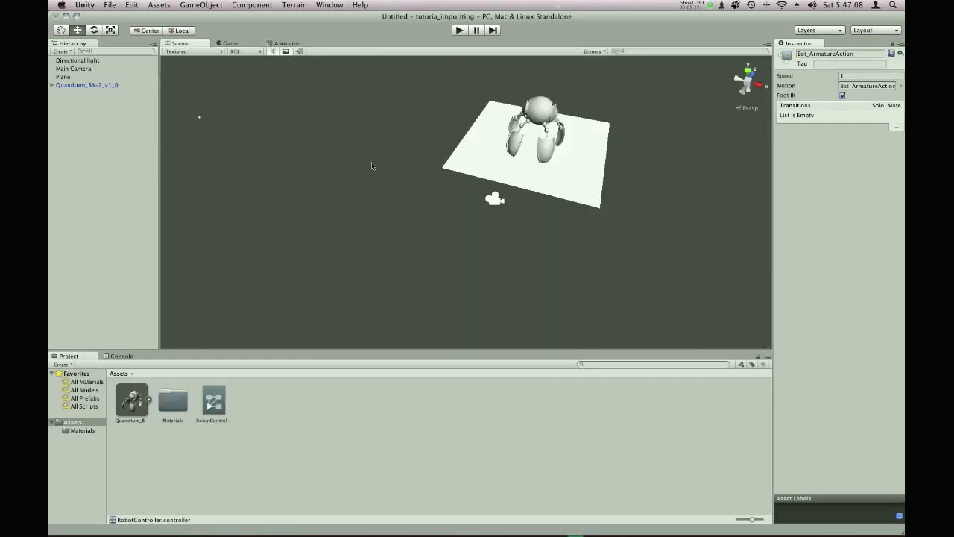
pyautogui.keyDown('alt'); pyautogui.moveTo(516, 251); pyautogui.dragTo(492, 102); pyautogui.keyUp('alt')
pyautogui.press('super+p')
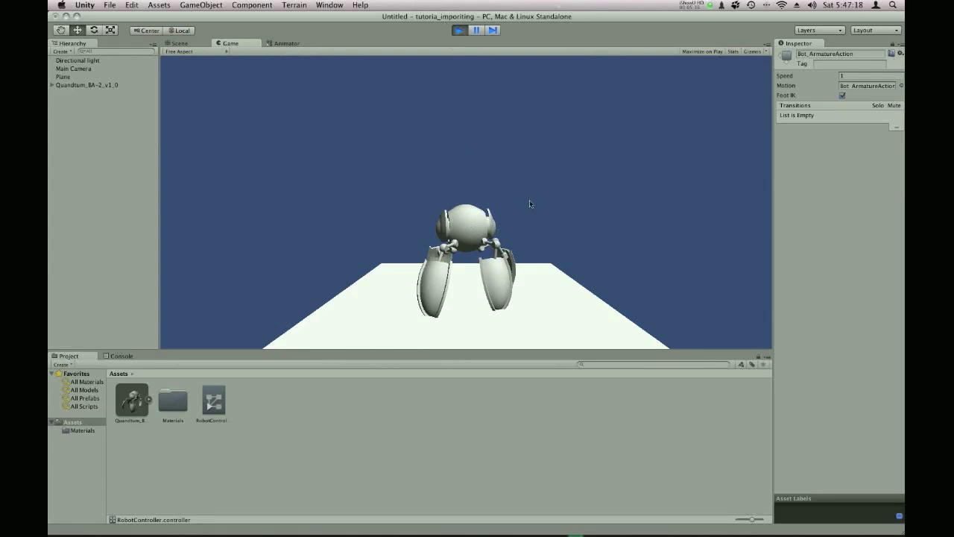
pyautogui.click(288, 44)
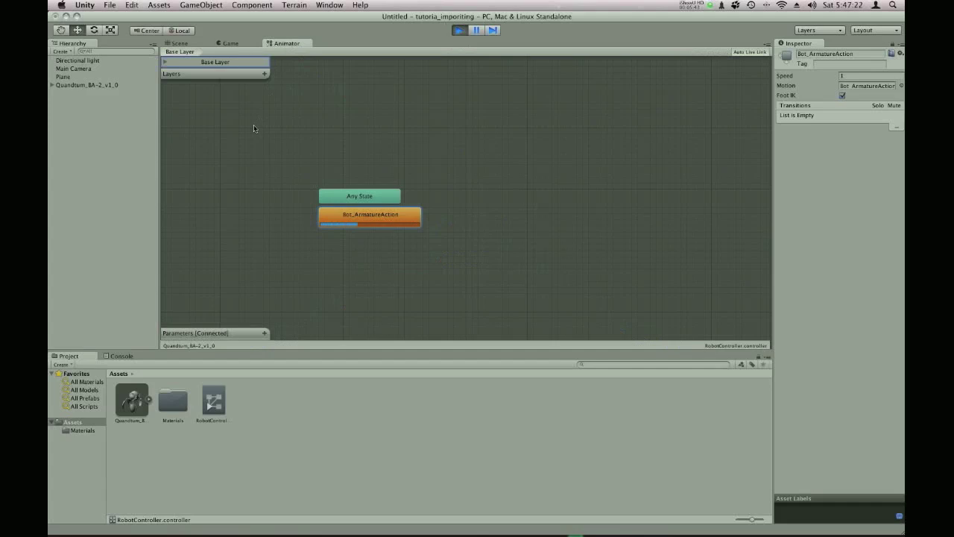
pyautogui.click(232, 44)
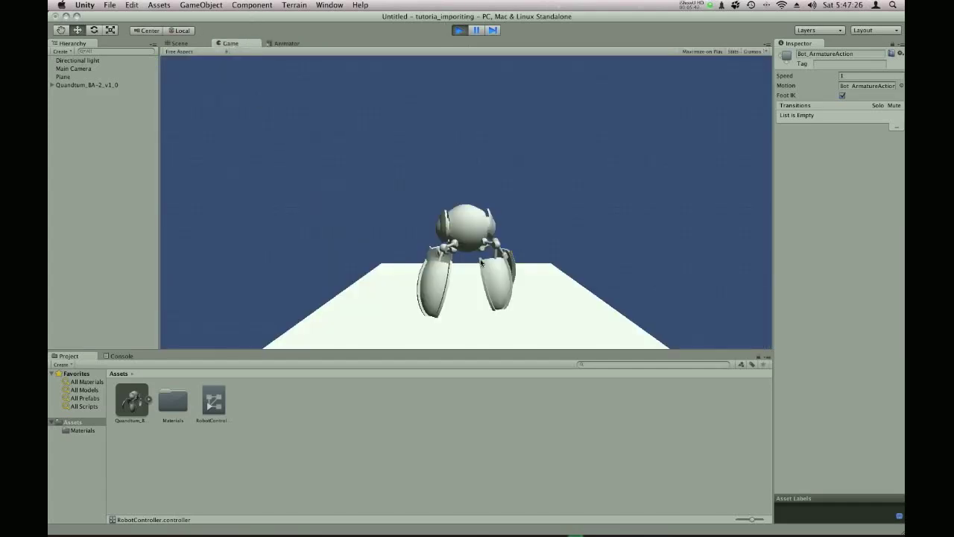
pyautogui.press('super+p')
pyautogui.click(438, 187)
# Step: Reframe the scene view around the robot and briefly expand the Quandtum model asset
pyautogui.scroll(2, 537, 194)
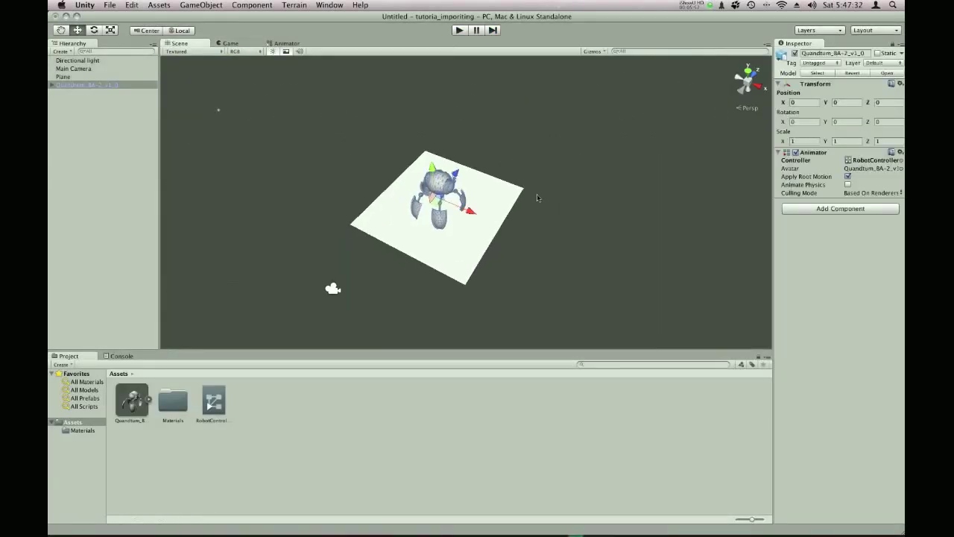
pyautogui.scroll(5, 453, 202)
pyautogui.scroll(-6, 432, 199)
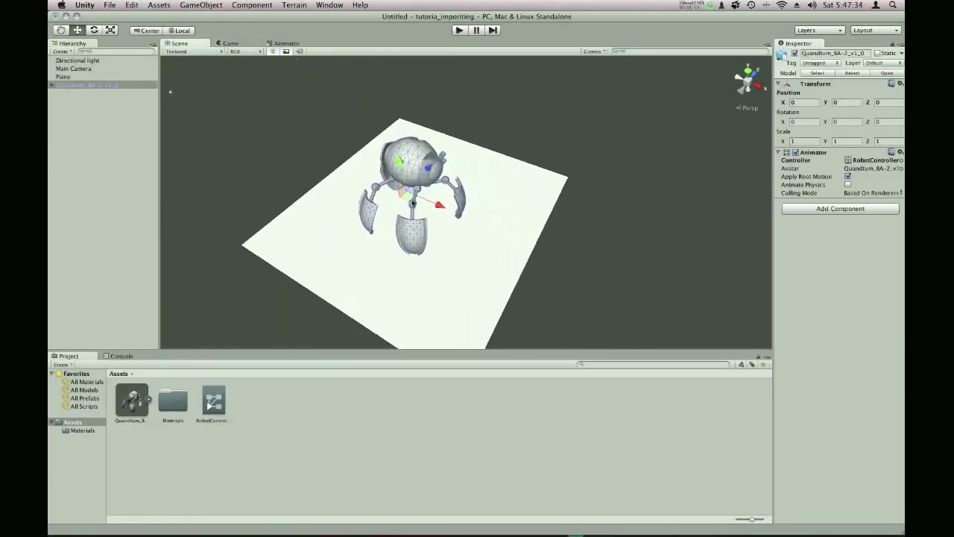
pyautogui.scroll(2, 410, 198)
pyautogui.keyDown('alt'); pyautogui.moveTo(411, 197); pyautogui.dragTo(492, 190); pyautogui.keyUp('alt')
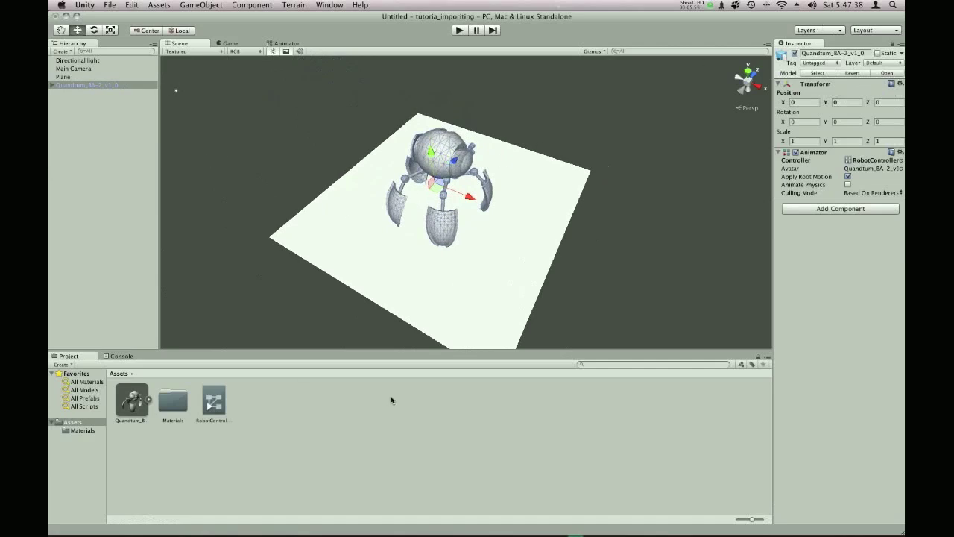
pyautogui.click(147, 401)
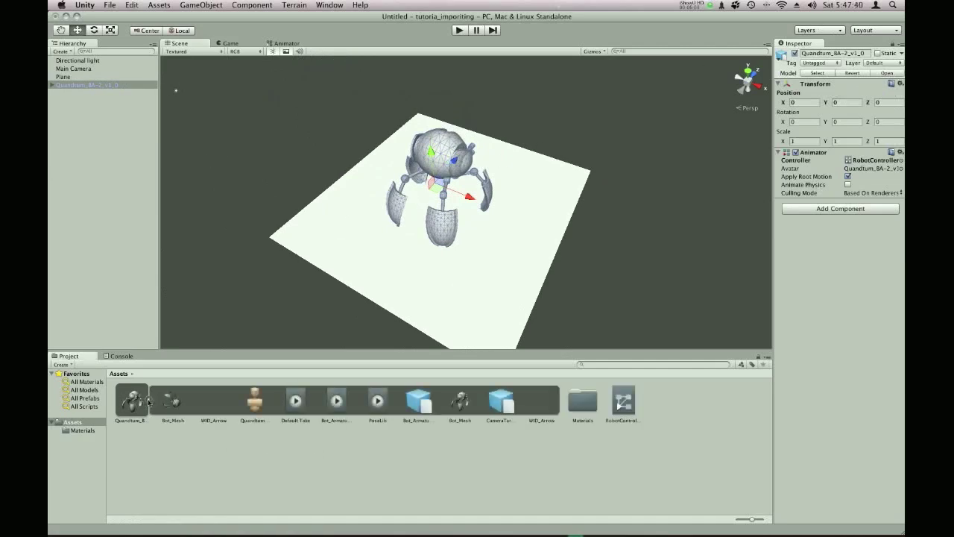
pyautogui.click(147, 401)
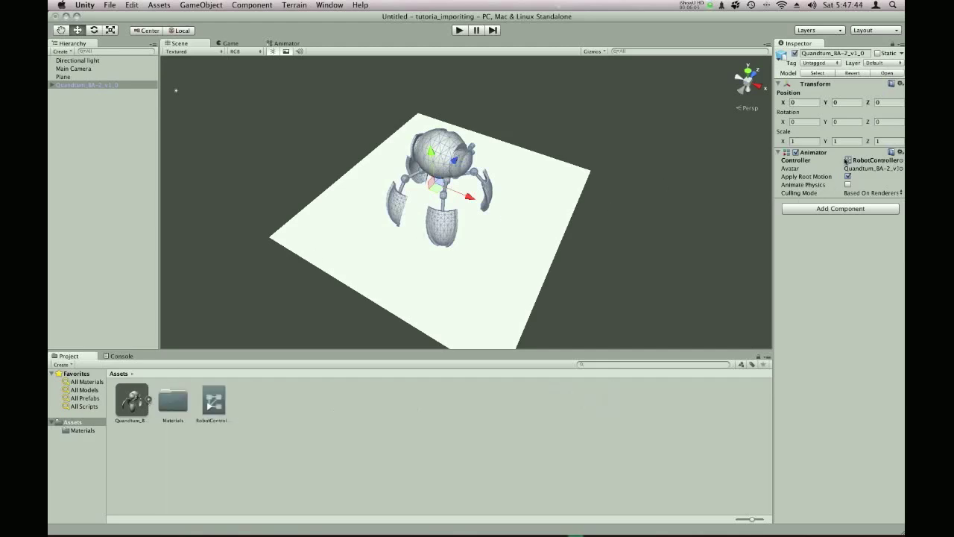
# Step: Expand the Quandtum model to list its meshes, avatar and clips, then open the Materials folder
pyautogui.scroll(-5, 584, 152)
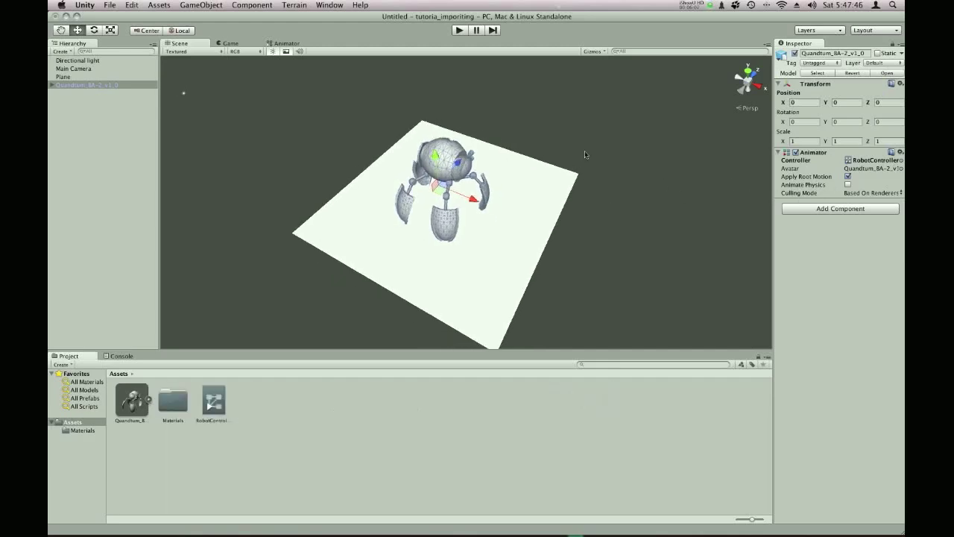
pyautogui.scroll(2, 463, 202)
pyautogui.scroll(6, 463, 202)
pyautogui.scroll(-2, 464, 204)
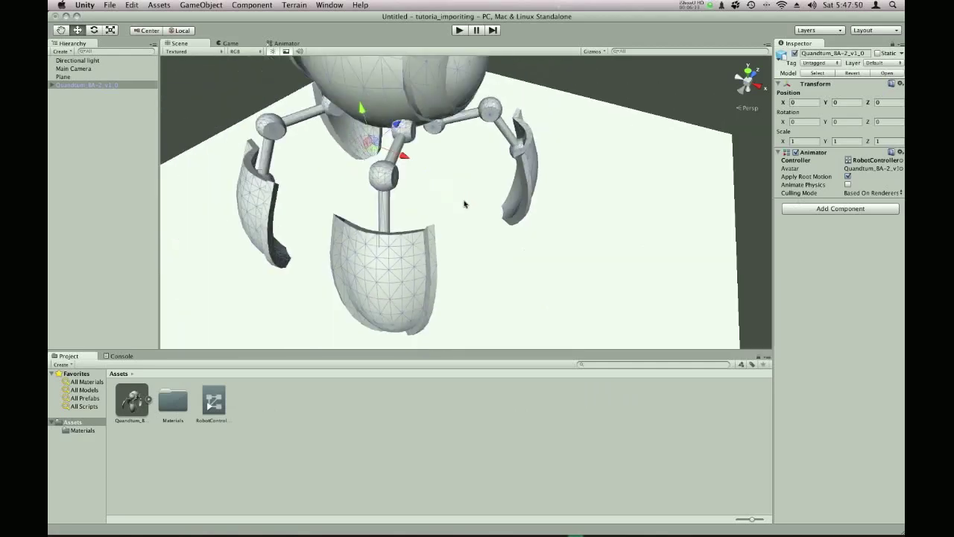
pyautogui.scroll(-5, 437, 198)
pyautogui.scroll(3, 494, 170)
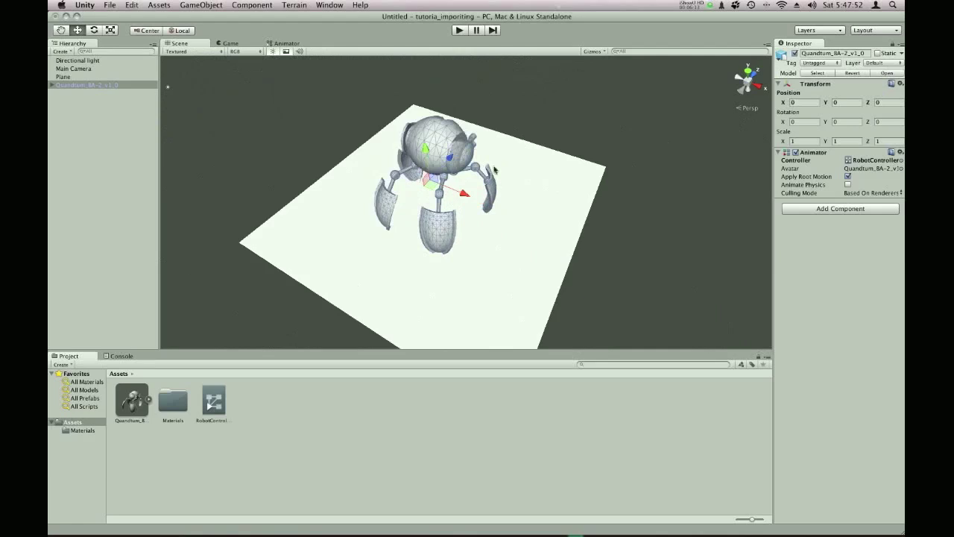
pyautogui.click(195, 5)
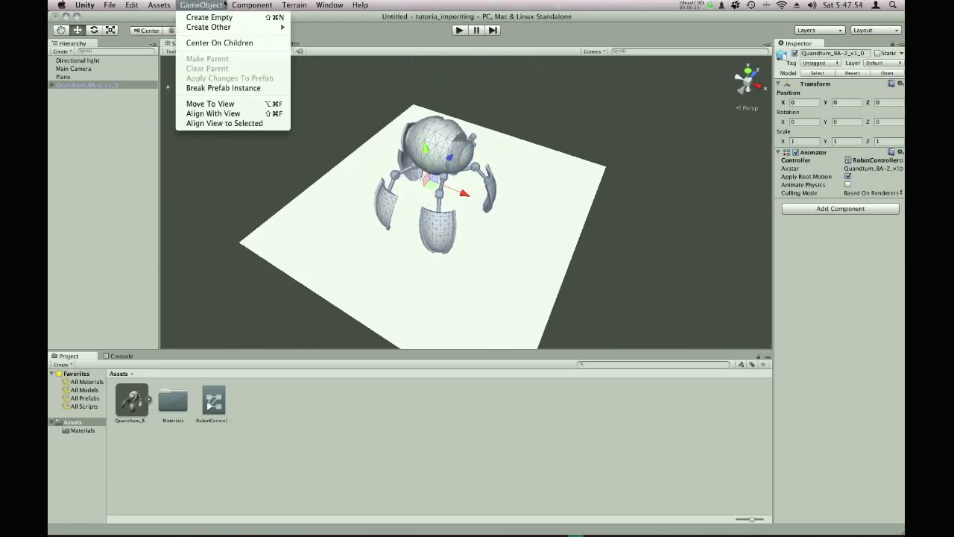
pyautogui.click(309, 132)
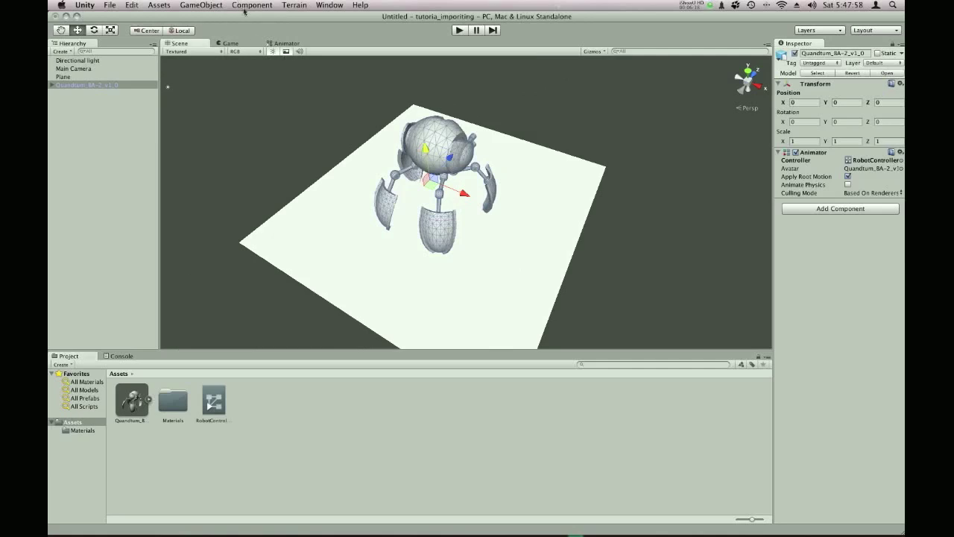
pyautogui.click(147, 400)
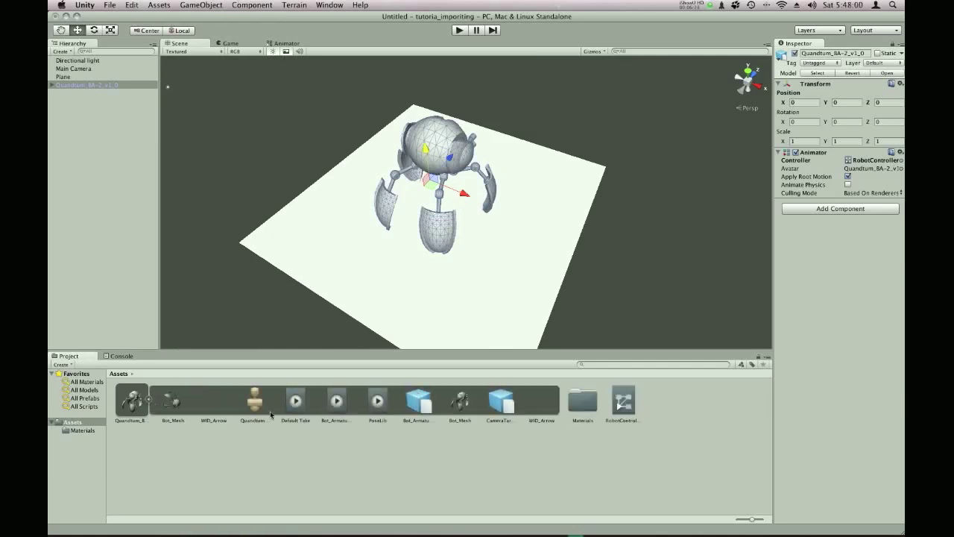
pyautogui.doubleClick(583, 401)
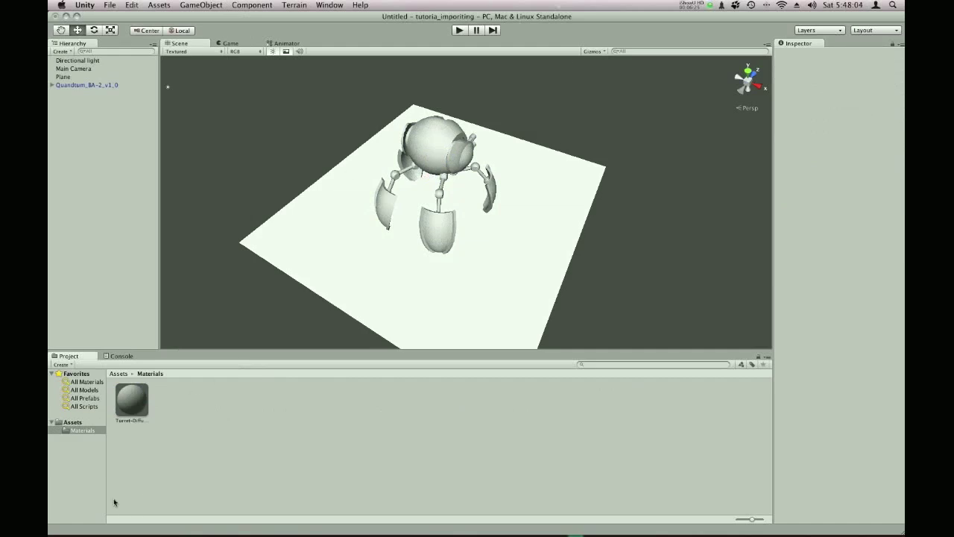
# Step: Select Turret-Diffuse and set its Shader to Bumped Specular in the Inspector
pyautogui.click(134, 407)
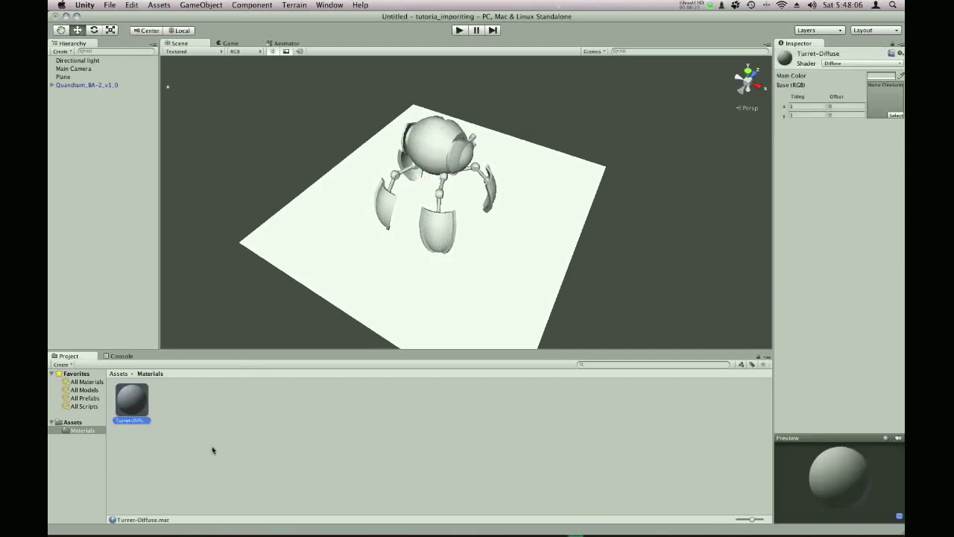
pyautogui.click(895, 115)
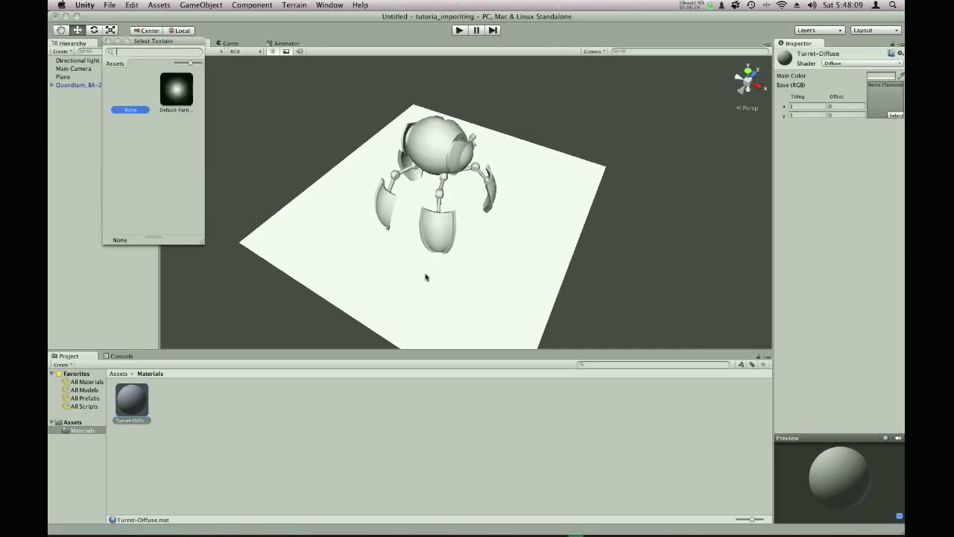
pyautogui.click(109, 42)
pyautogui.click(857, 64)
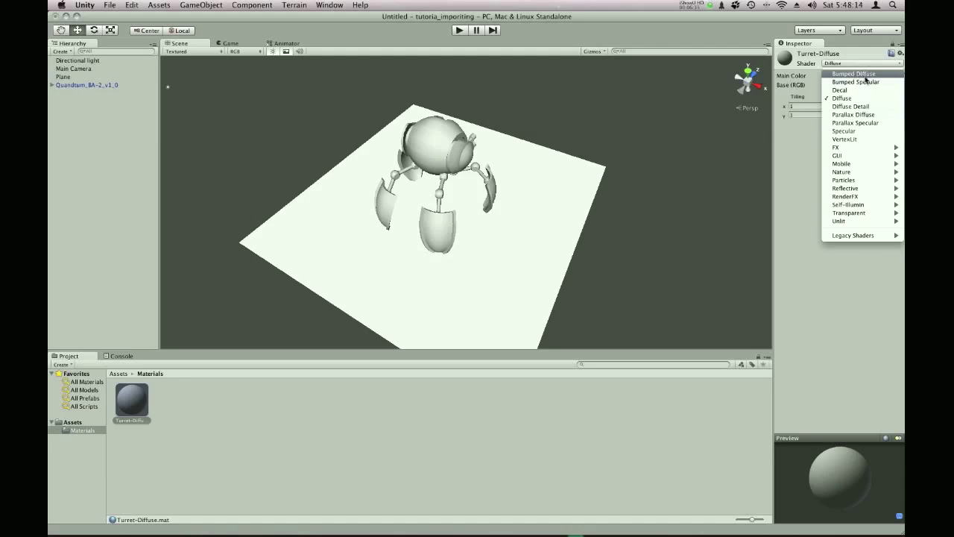
pyautogui.click(867, 82)
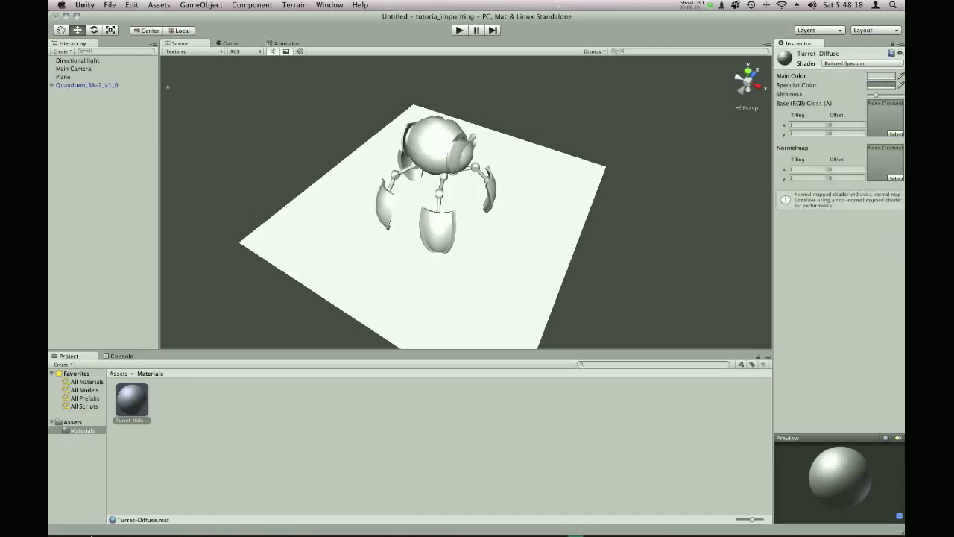
# Step: Open the robot's textures folder in Finder and bring Turret-Diffuse.jpg into Unity's Materials folder
pyautogui.click(255, 526)
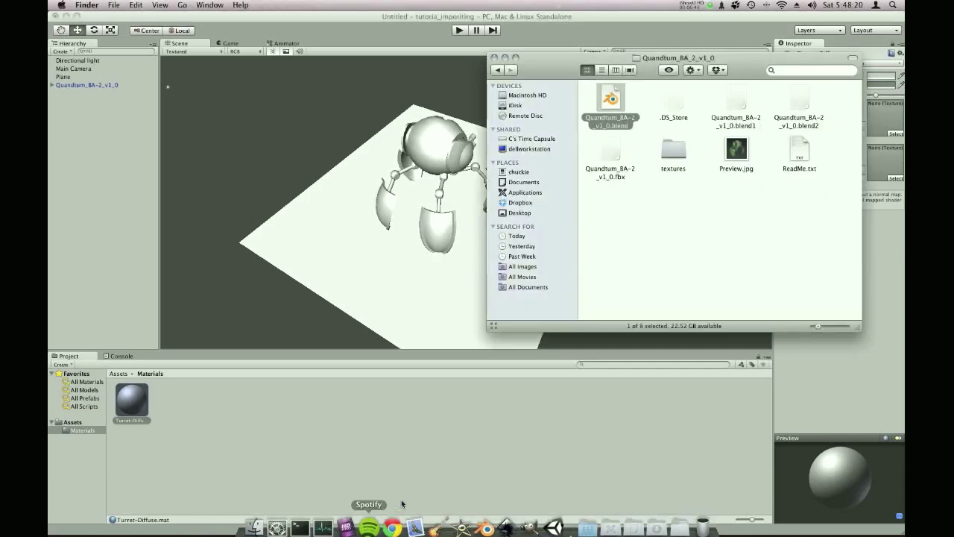
pyautogui.moveTo(756, 57); pyautogui.dragTo(491, 198)
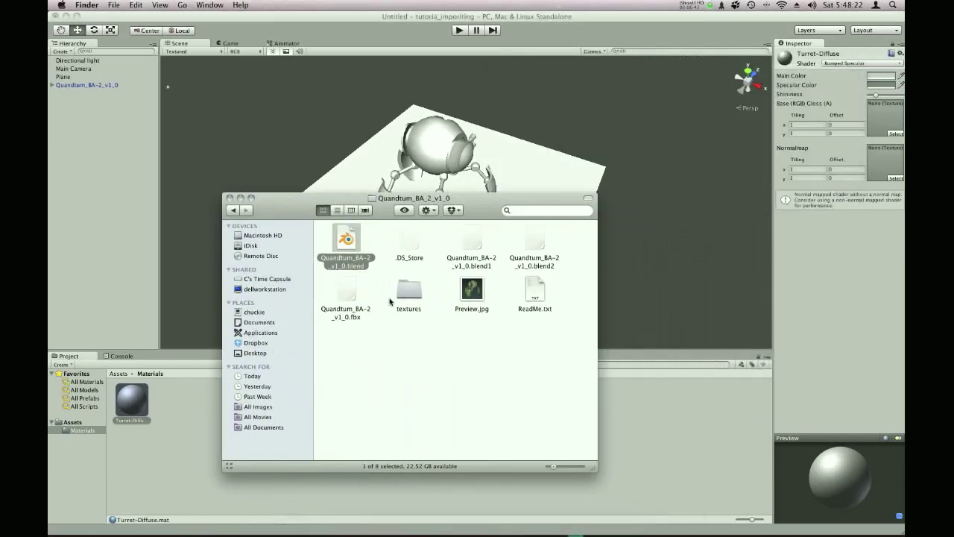
pyautogui.doubleClick(410, 293)
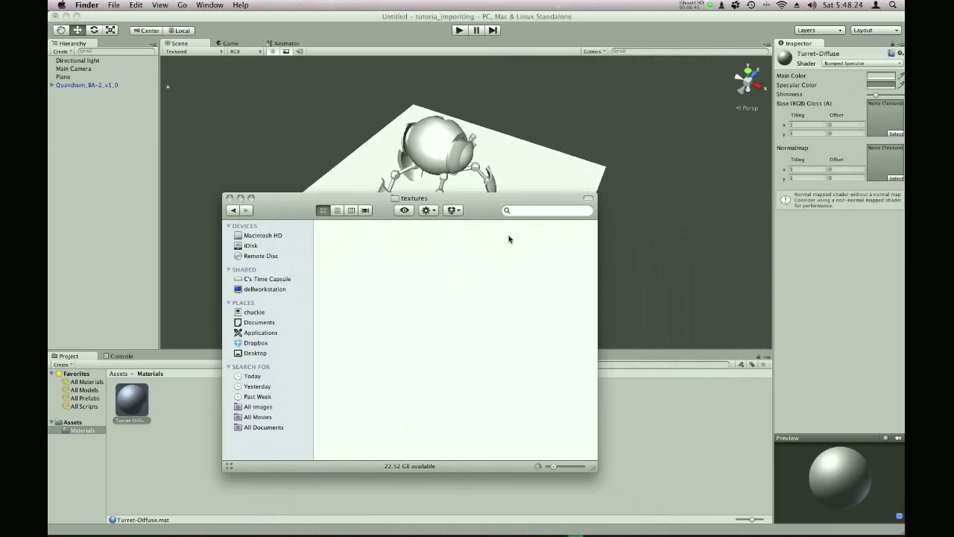
pyautogui.moveTo(441, 210); pyautogui.dragTo(418, 250)
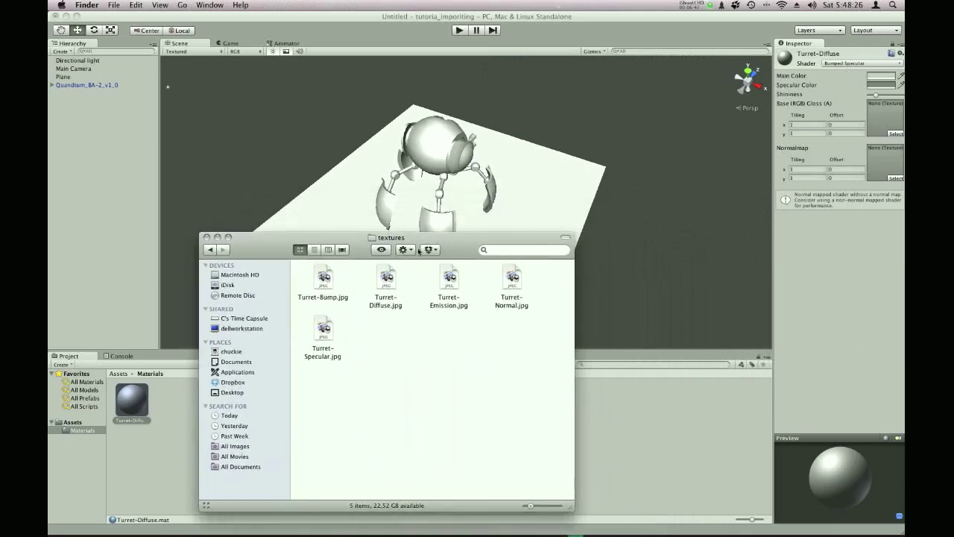
pyautogui.moveTo(386, 279); pyautogui.dragTo(891, 131)
pyautogui.moveTo(611, 152); pyautogui.dragTo(290, 498)
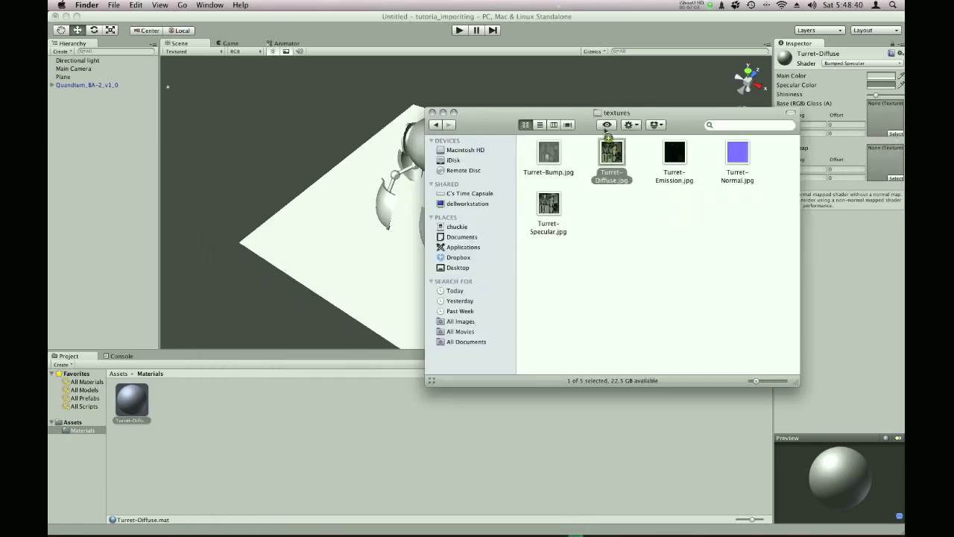
# Step: Assign Turret-Diffuse as the Bumped Specular base texture, then preview the textured robot in Play mode
pyautogui.moveTo(172, 401); pyautogui.dragTo(872, 127)
pyautogui.scroll(5, 479, 133)
pyautogui.scroll(-6, 488, 136)
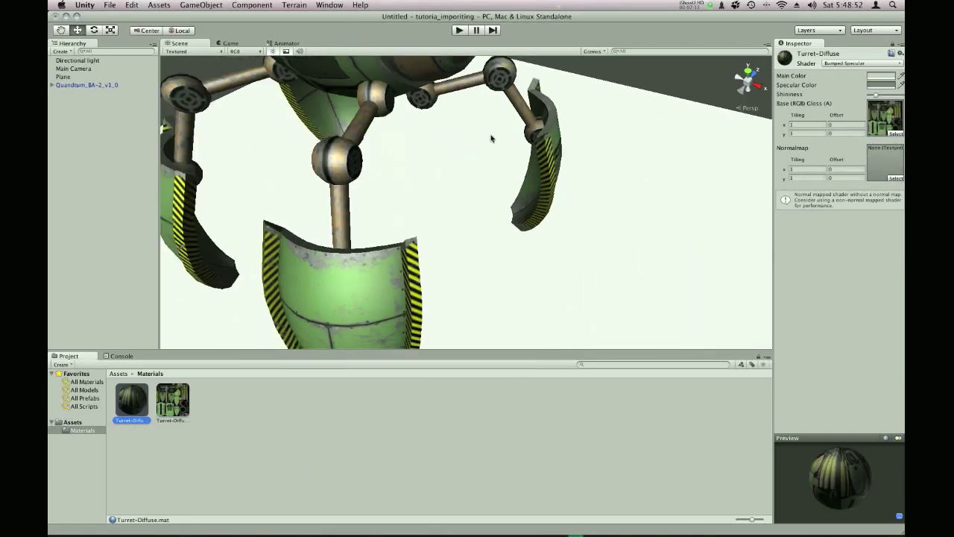
pyautogui.scroll(8, 489, 138)
pyautogui.scroll(-6, 435, 187)
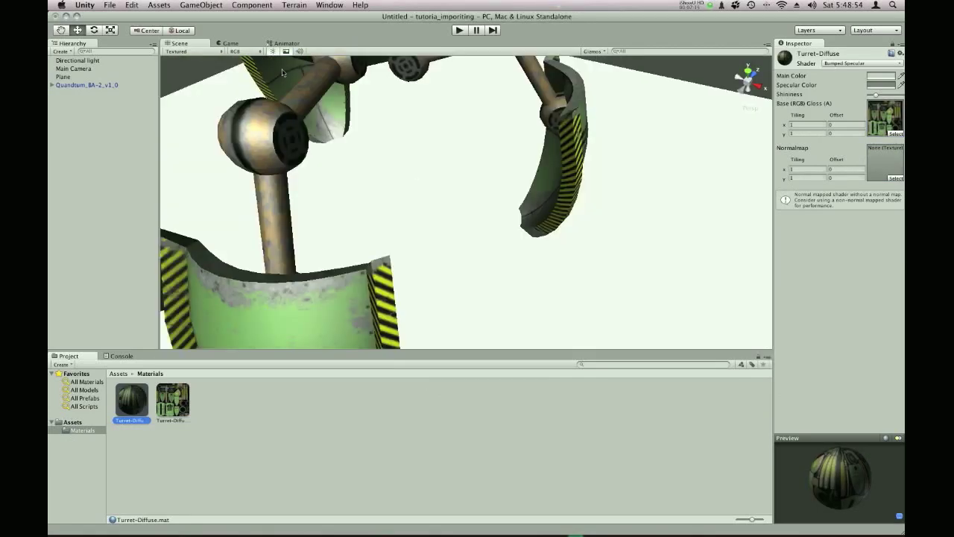
pyautogui.scroll(4, 446, 164)
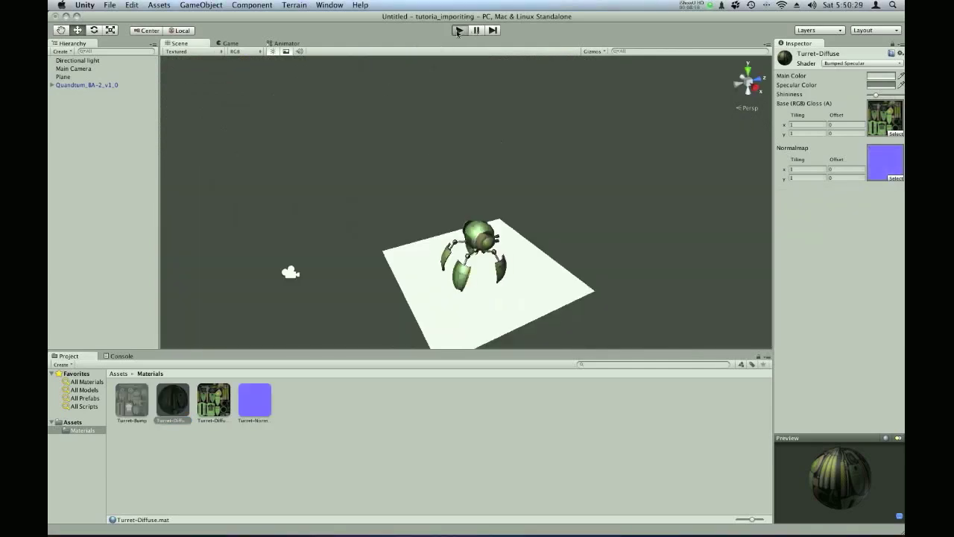
pyautogui.click(458, 31)
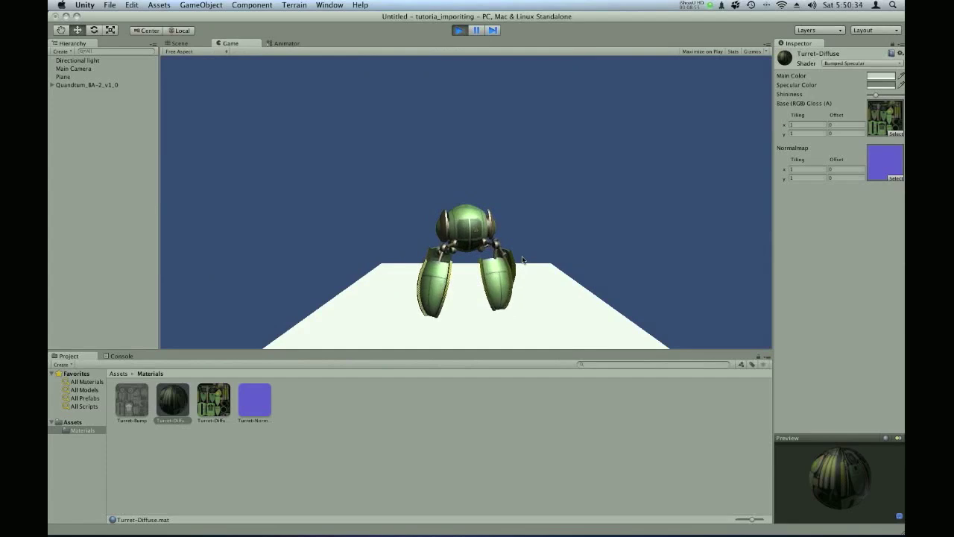
pyautogui.click(458, 29)
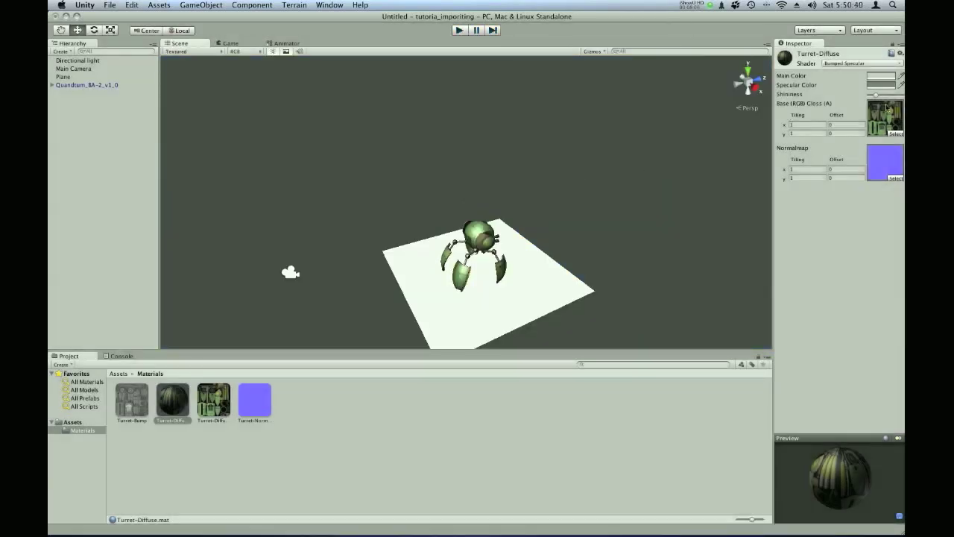
# Step: Raise the turret material's Shininess and run the scene again
pyautogui.moveTo(875, 97); pyautogui.dragTo(891, 97)
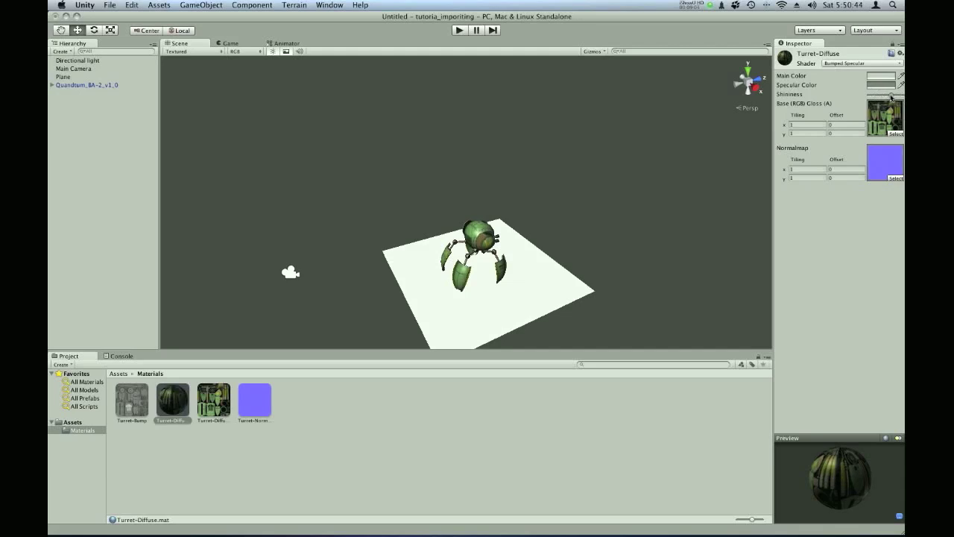
pyautogui.click(458, 29)
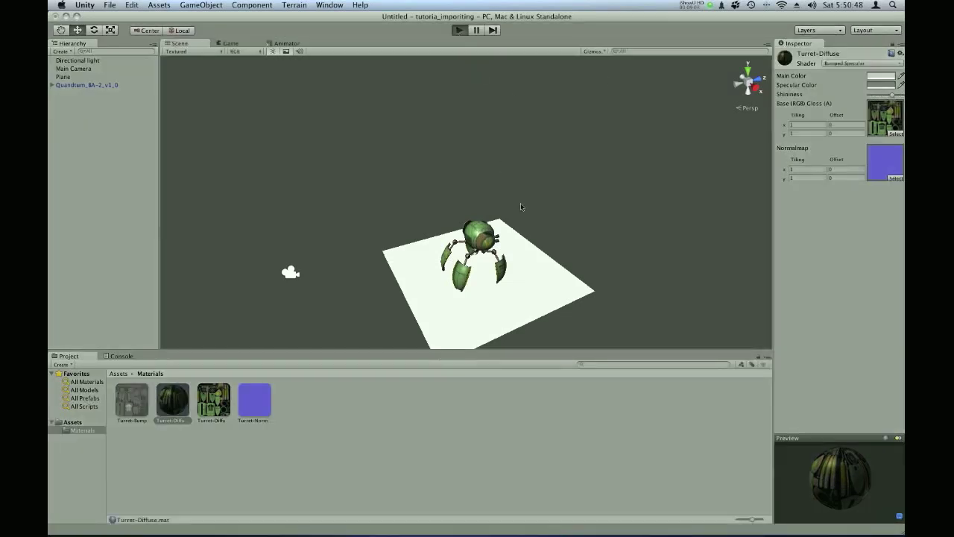